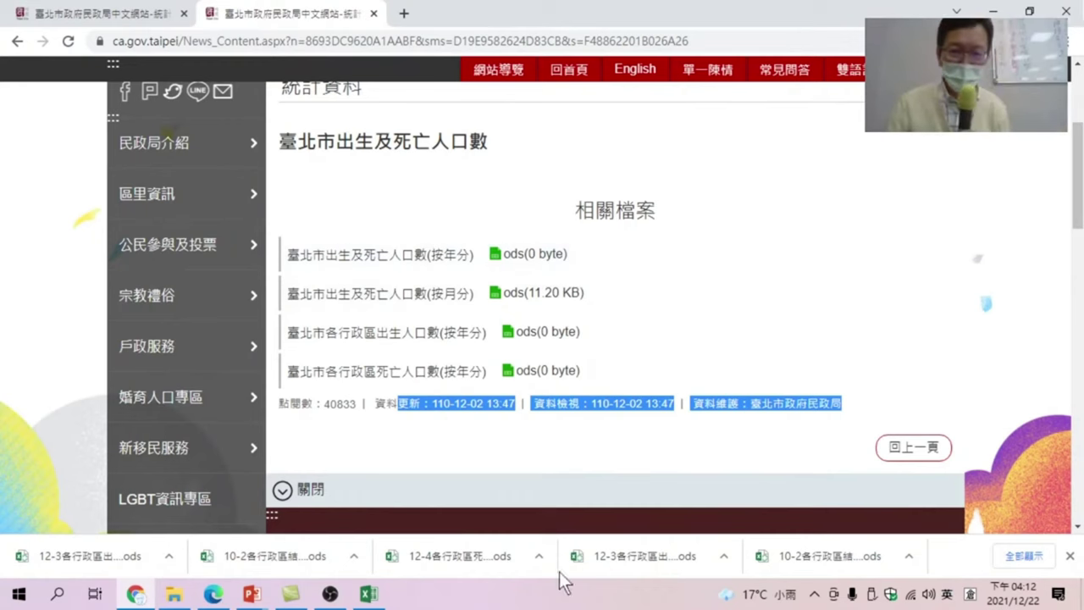
Switch to the Excel workbook and check the death-count formula in F53 of the 人口數2 table
click(369, 594)
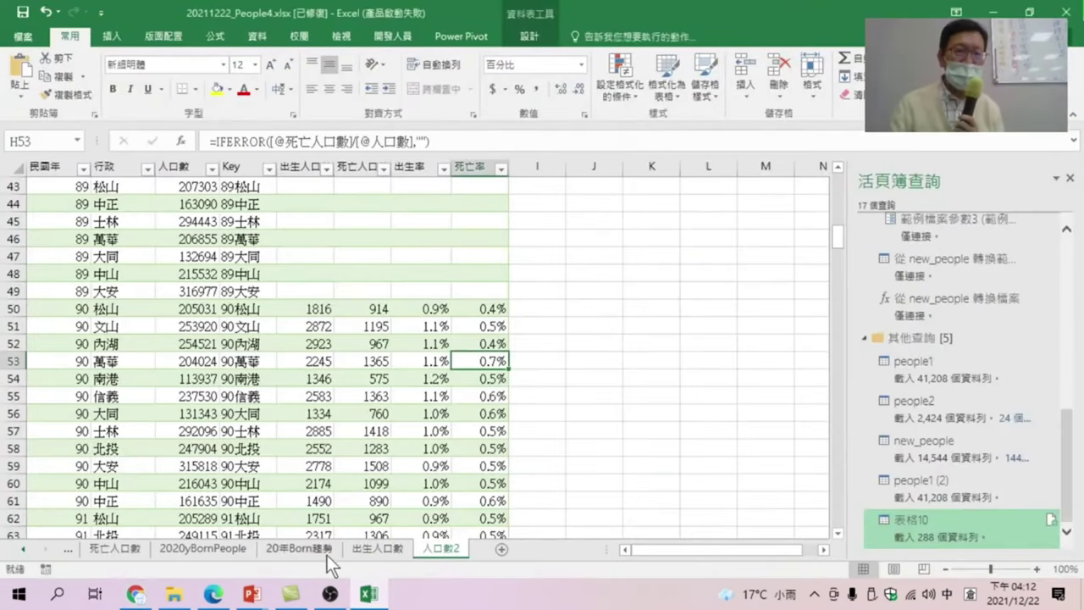
click(355, 361)
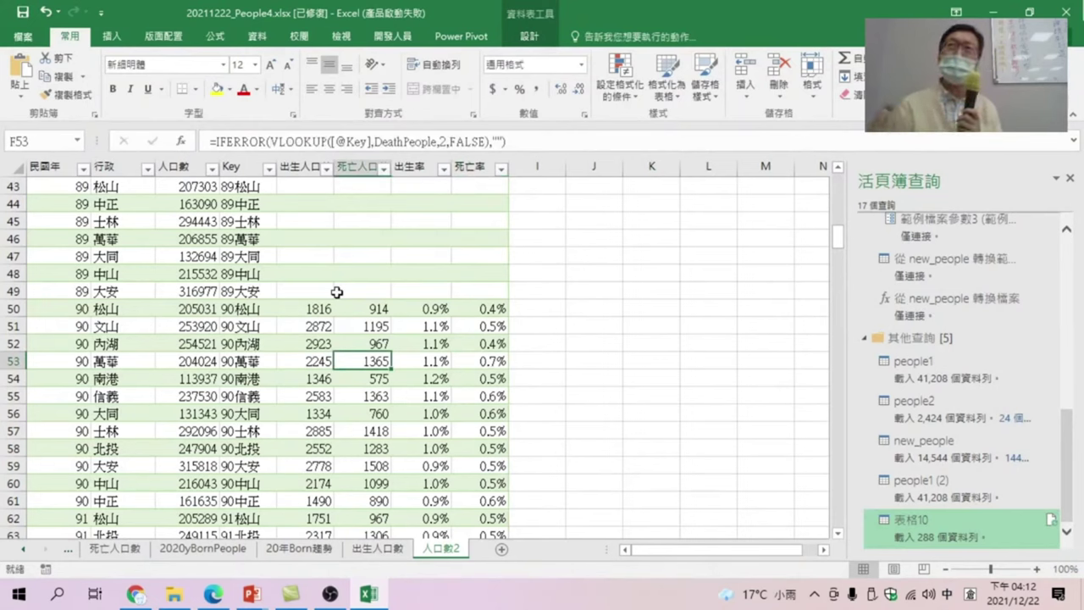
click(112, 36)
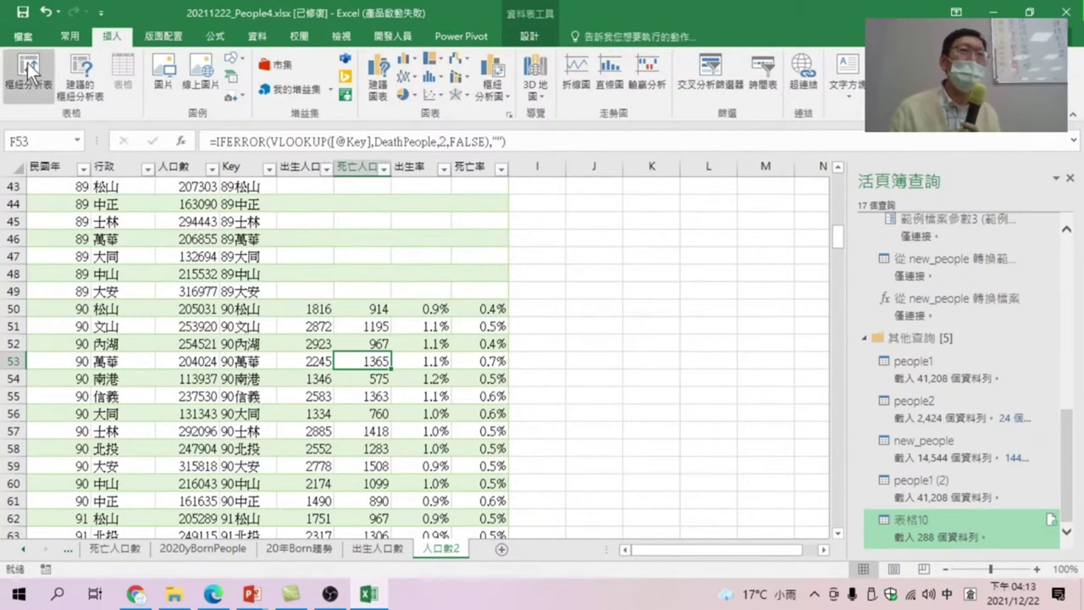
Create a PivotTable from 表格10_2 on a new worksheet with 民國年 as the report filter
click(28, 64)
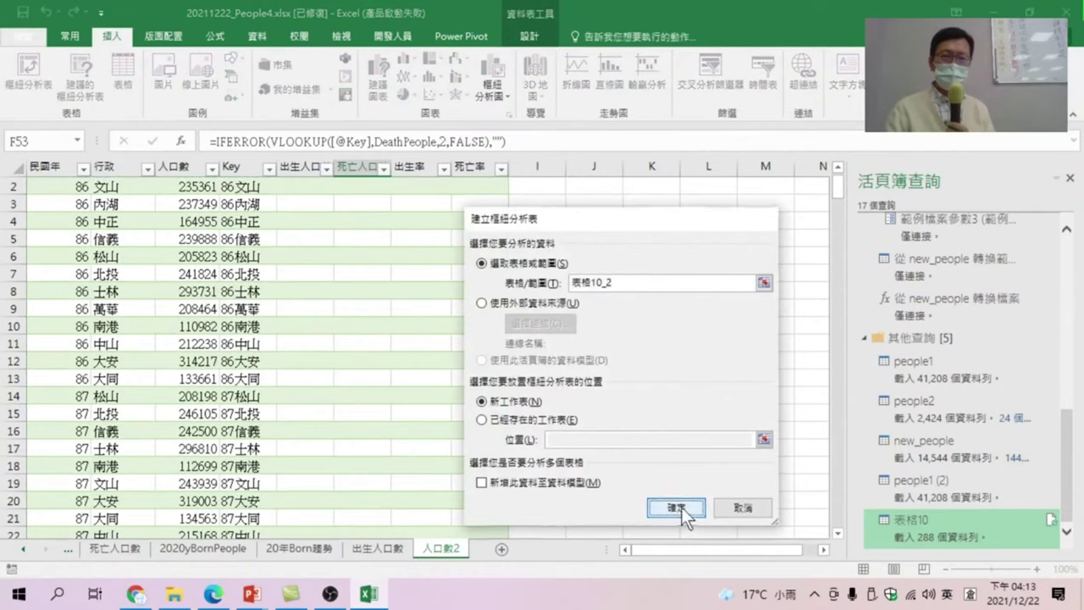
click(680, 507)
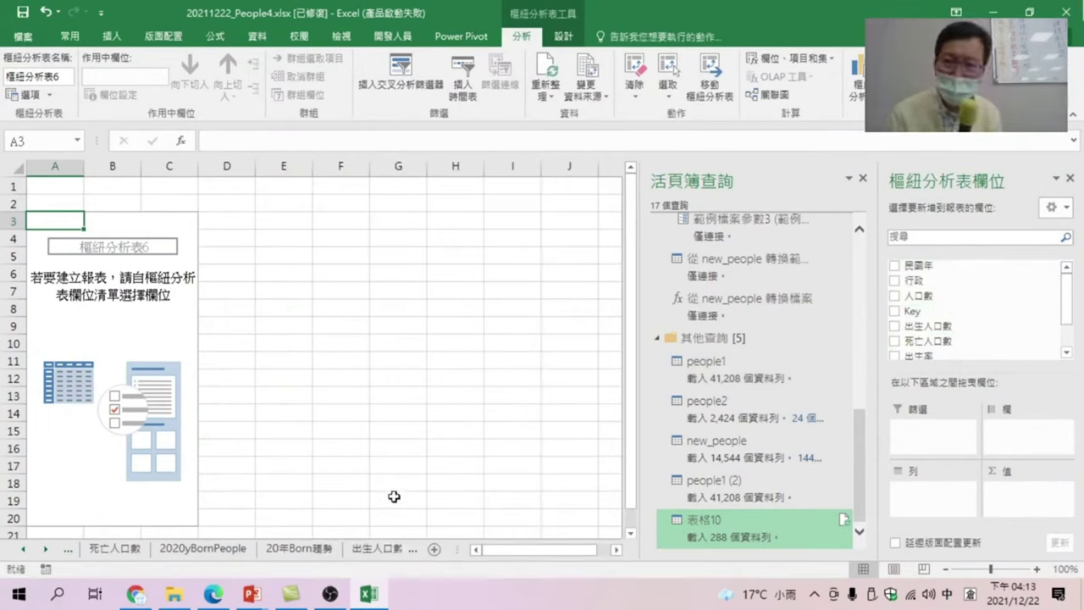
mouse_move(1067, 288)
mouse_down()
mouse_move(1064, 346)
mouse_move(1076, 270)
mouse_move(1064, 317)
mouse_move(1065, 269)
mouse_up()
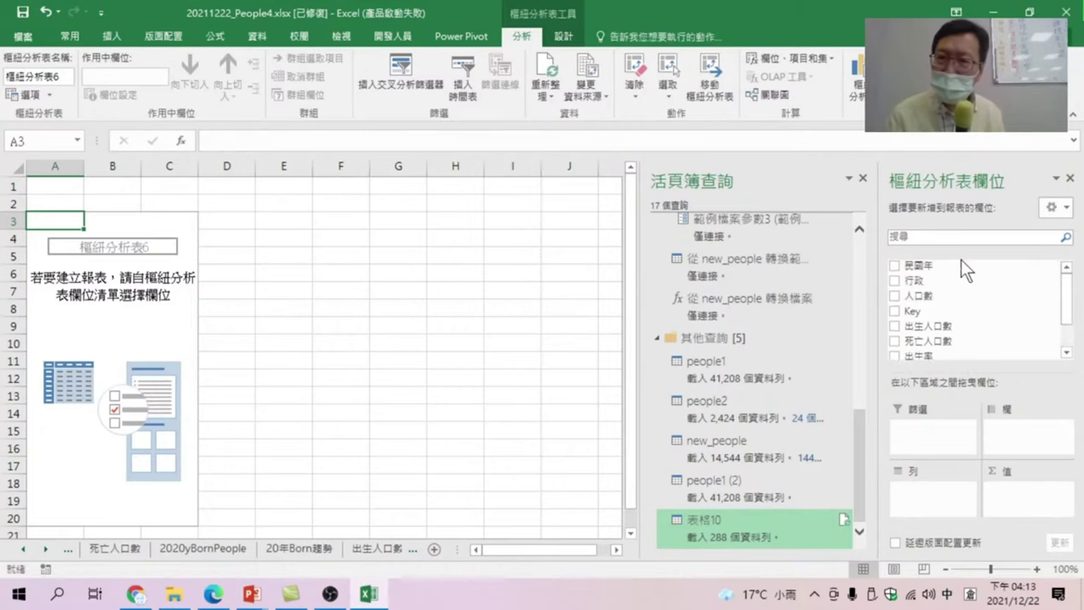
mouse_move(929, 265)
mouse_down()
mouse_move(920, 472)
mouse_move(927, 432)
mouse_up()
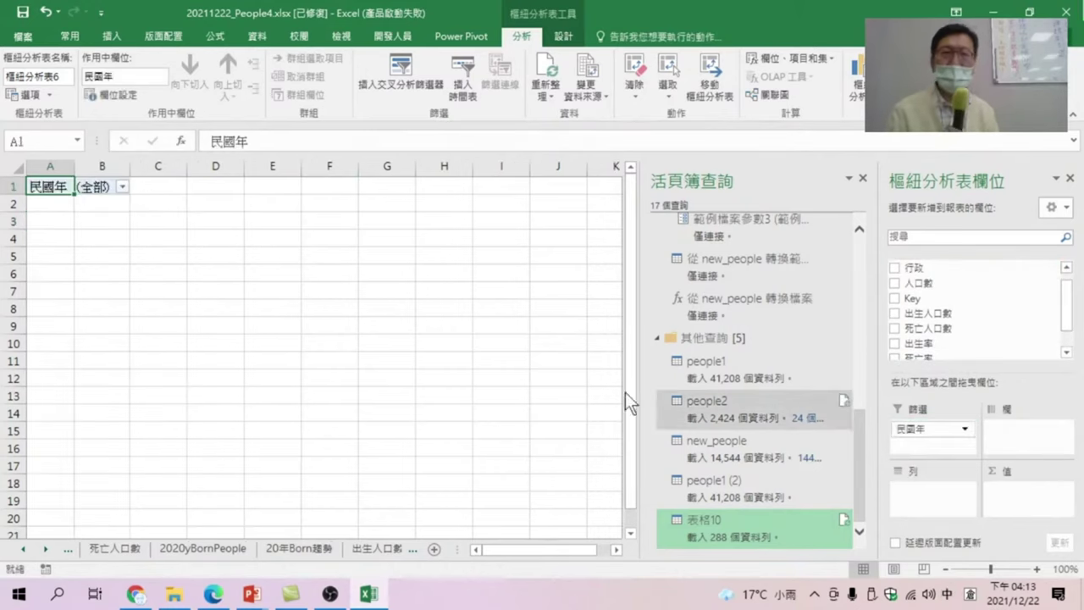
Filter the PivotTable's 民國年 field to year 109 only
click(123, 186)
click(11, 367)
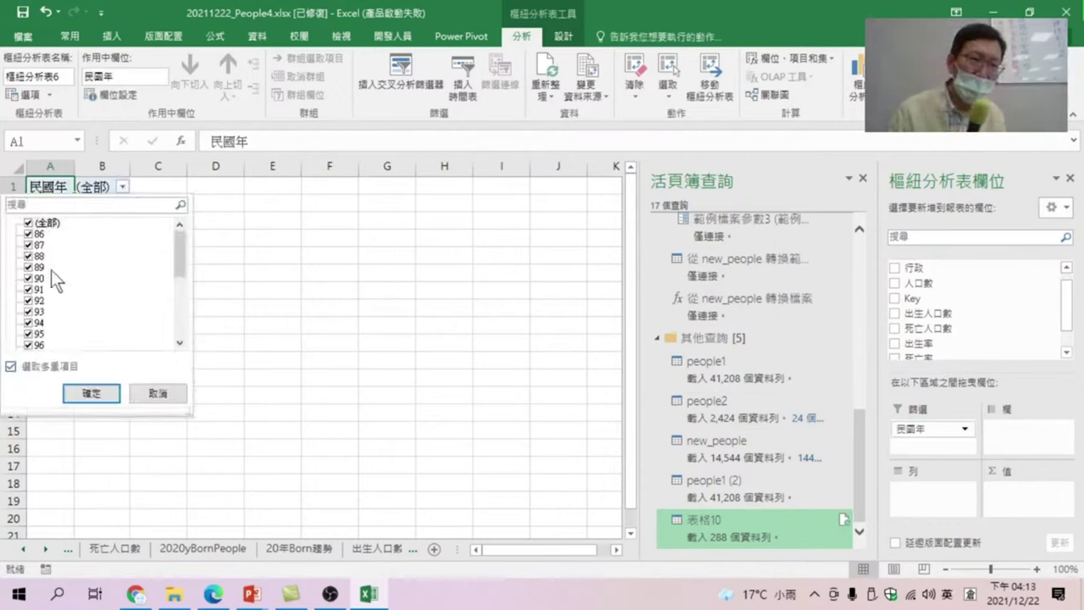
click(29, 223)
scroll(81, 312, down, 5)
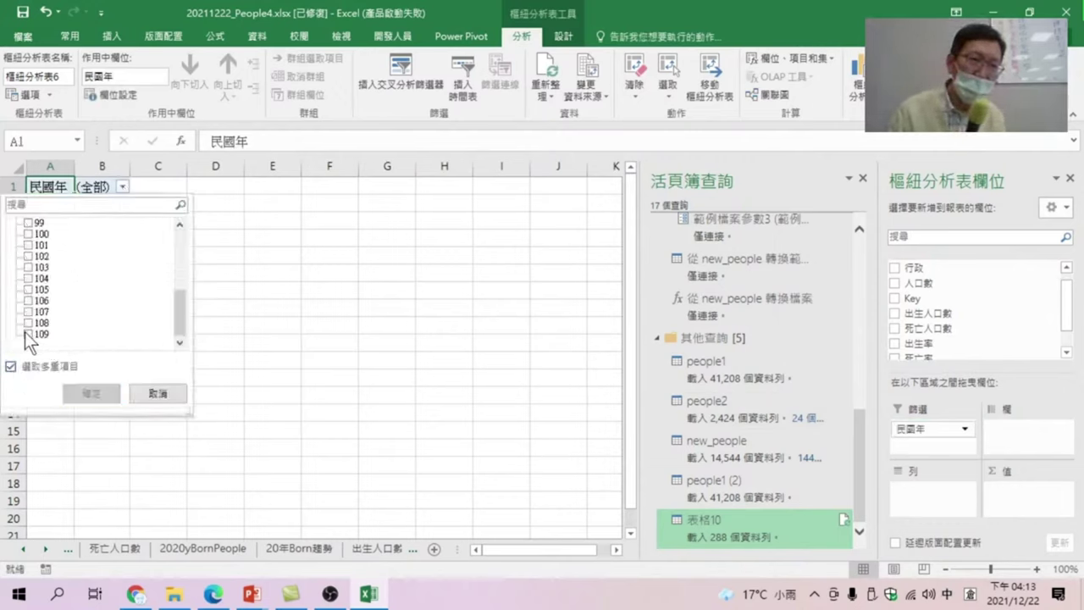
click(30, 335)
click(91, 394)
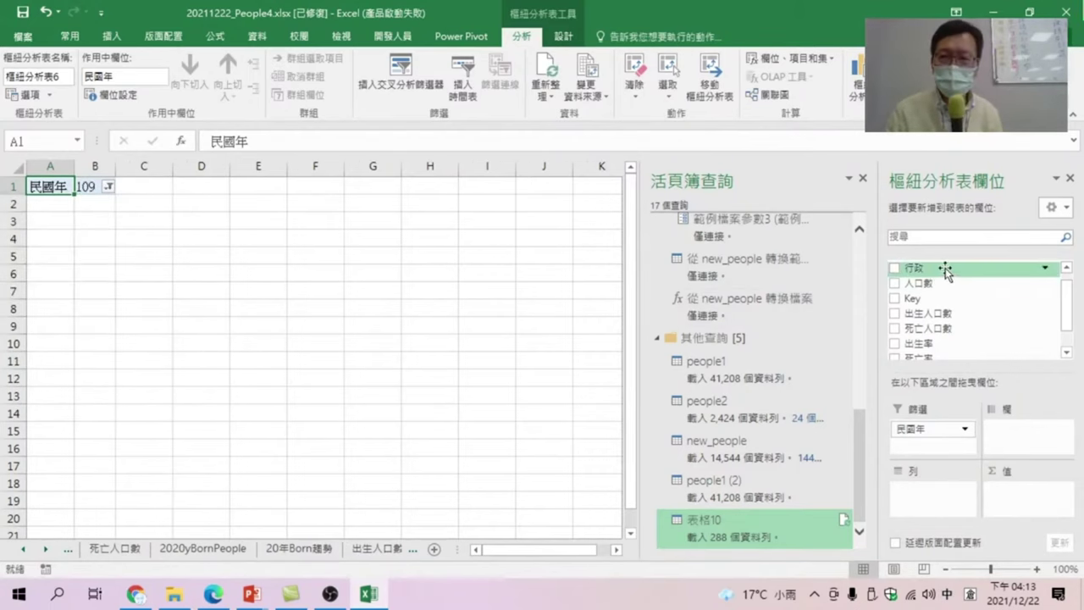
Put 行政 districts in Rows and 出生率 and 死亡率 in Values
drag(929, 271, 929, 497)
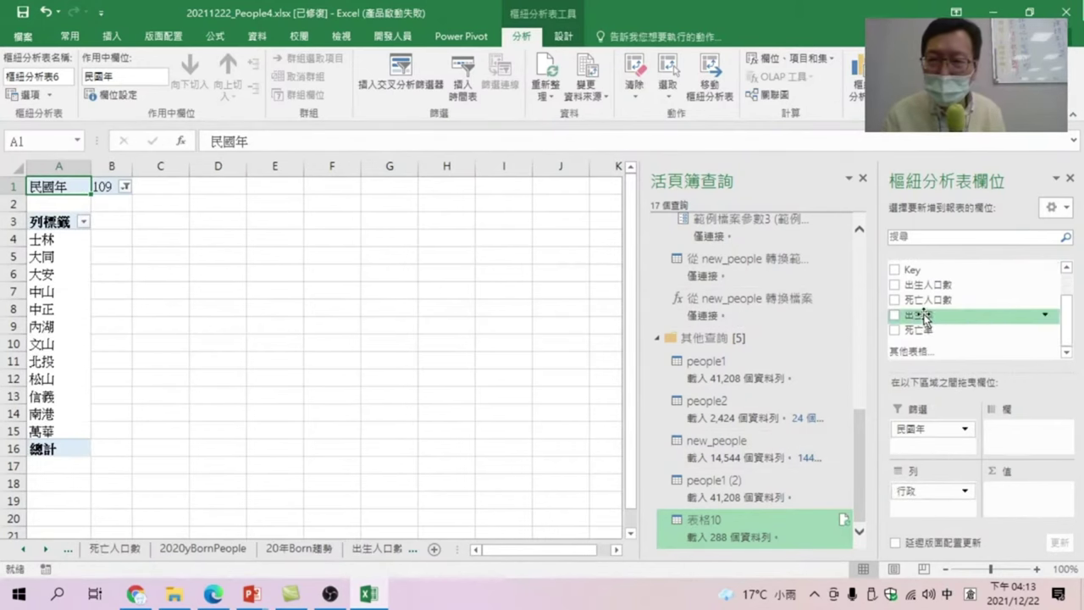
drag(925, 318, 1012, 496)
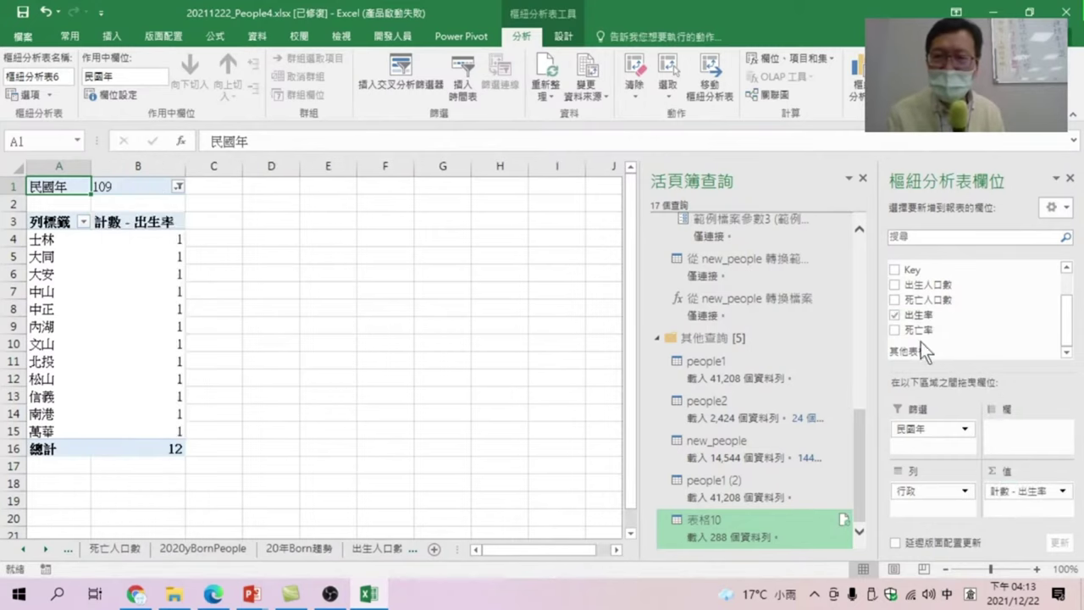
drag(921, 330, 1013, 511)
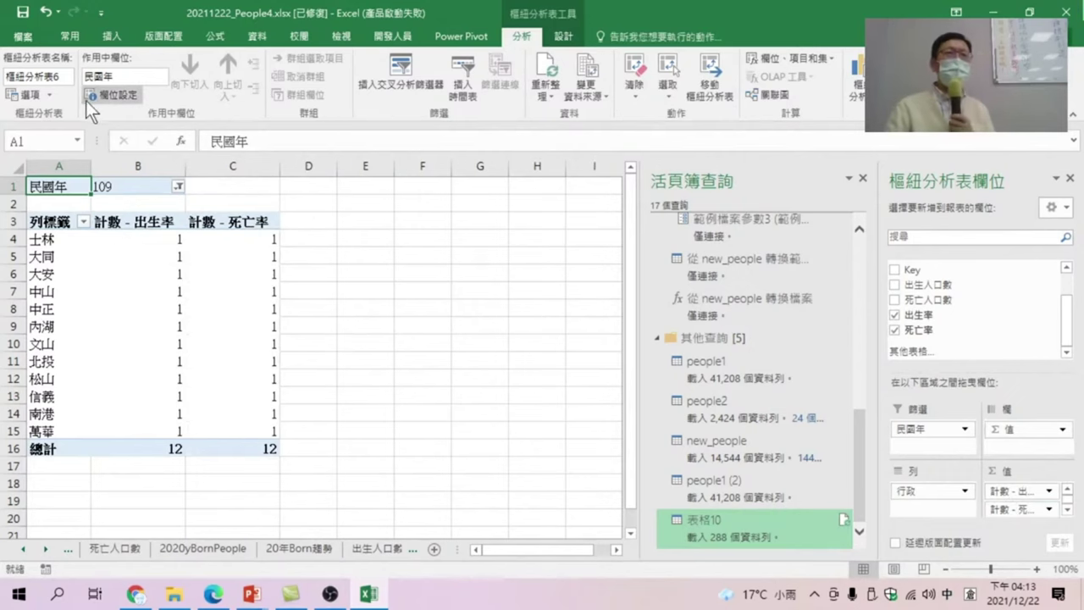
Open and cancel Insert Chart, then select the 士林 birth-rate value in B4
click(855, 80)
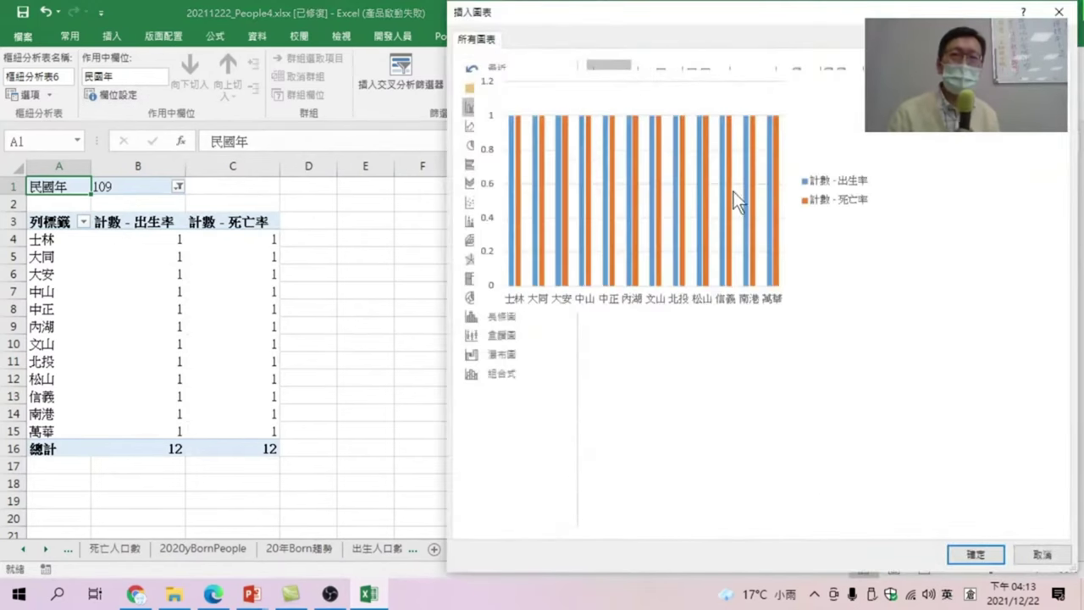
click(1041, 554)
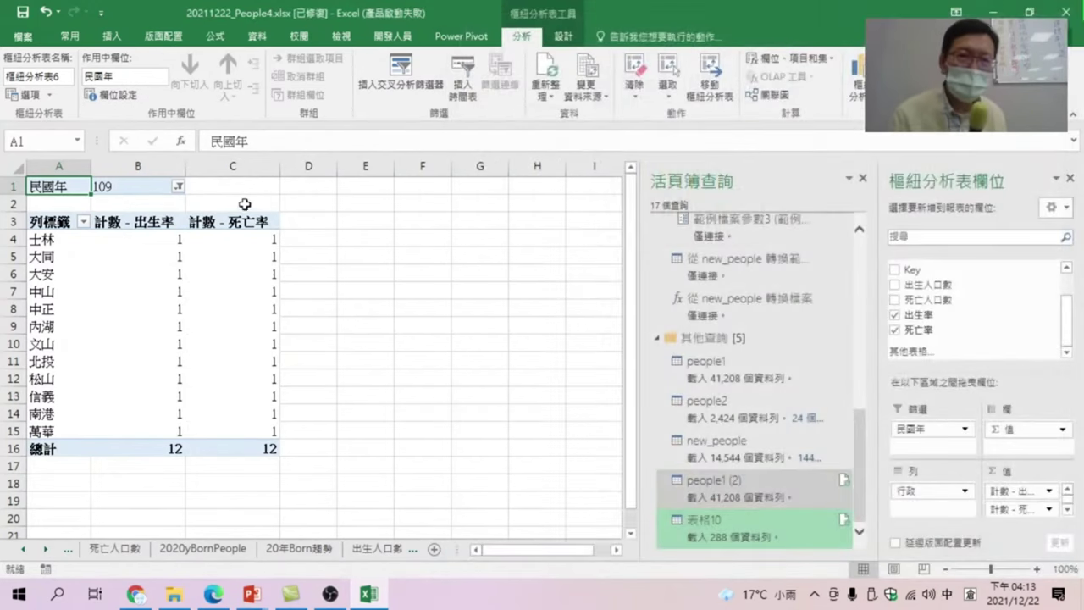
click(161, 241)
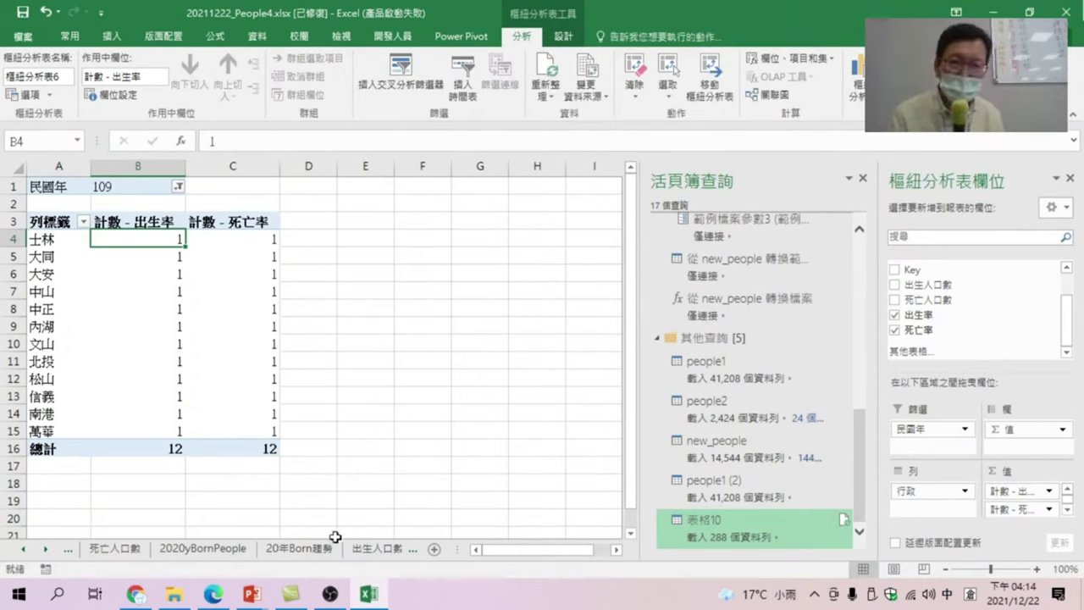
On the 人口數2 sheet, inspect the birth-count and birth-rate formulas in E50 and G50
click(44, 549)
click(44, 549)
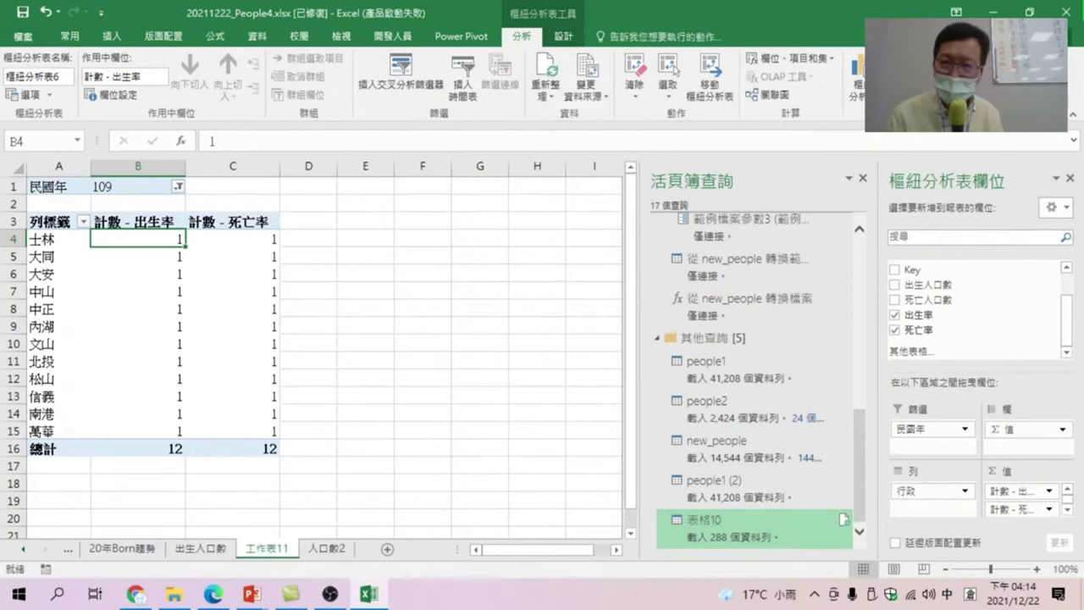
click(331, 549)
scroll(405, 306, down, 13)
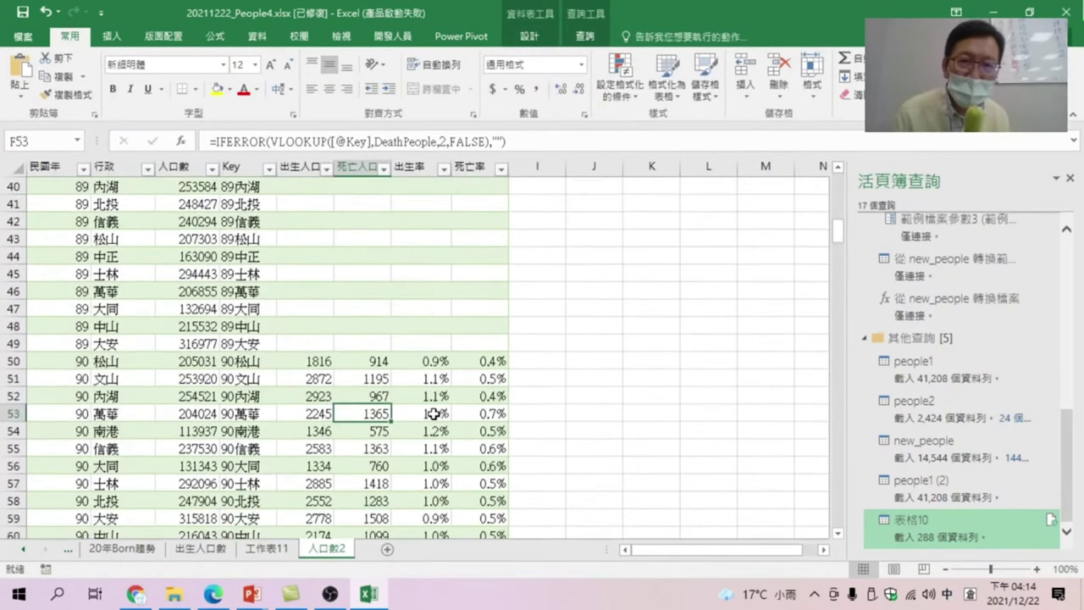
scroll(424, 411, down, 5)
scroll(423, 411, up, 6)
click(307, 413)
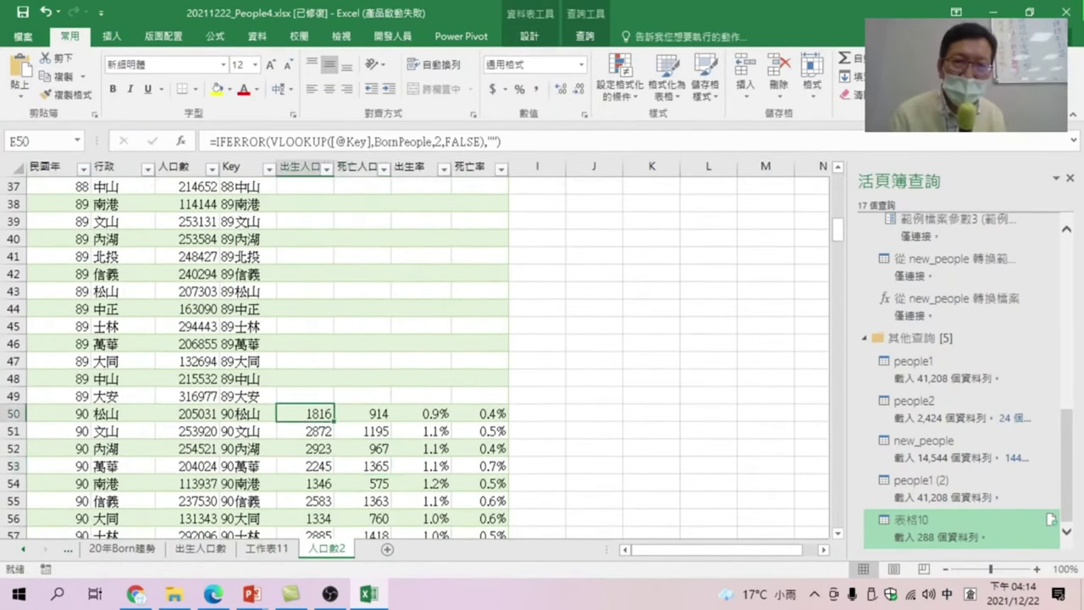
click(425, 415)
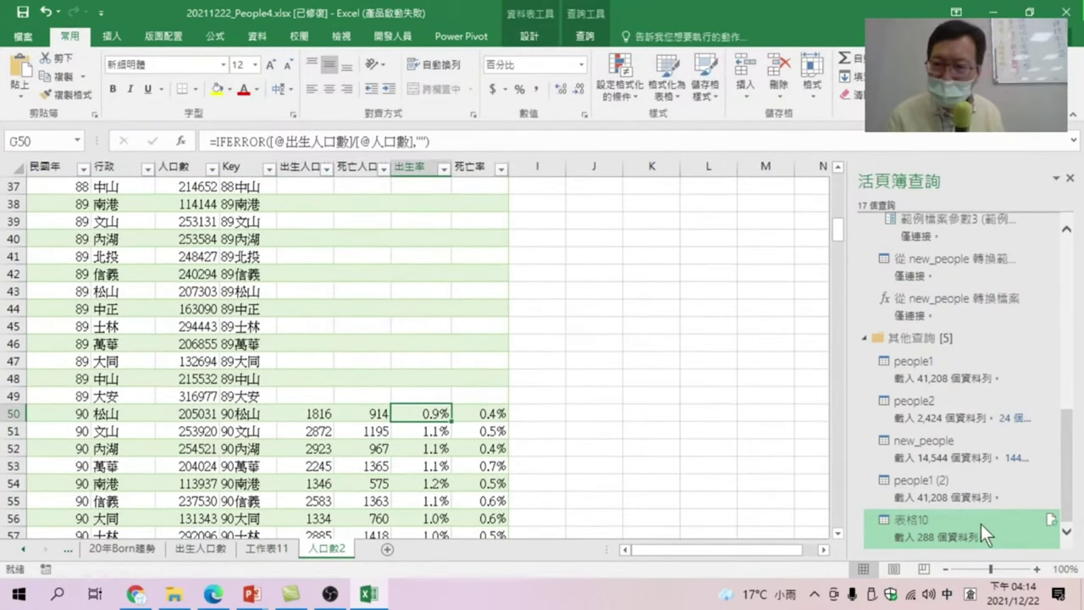
scroll(322, 375, up, 6)
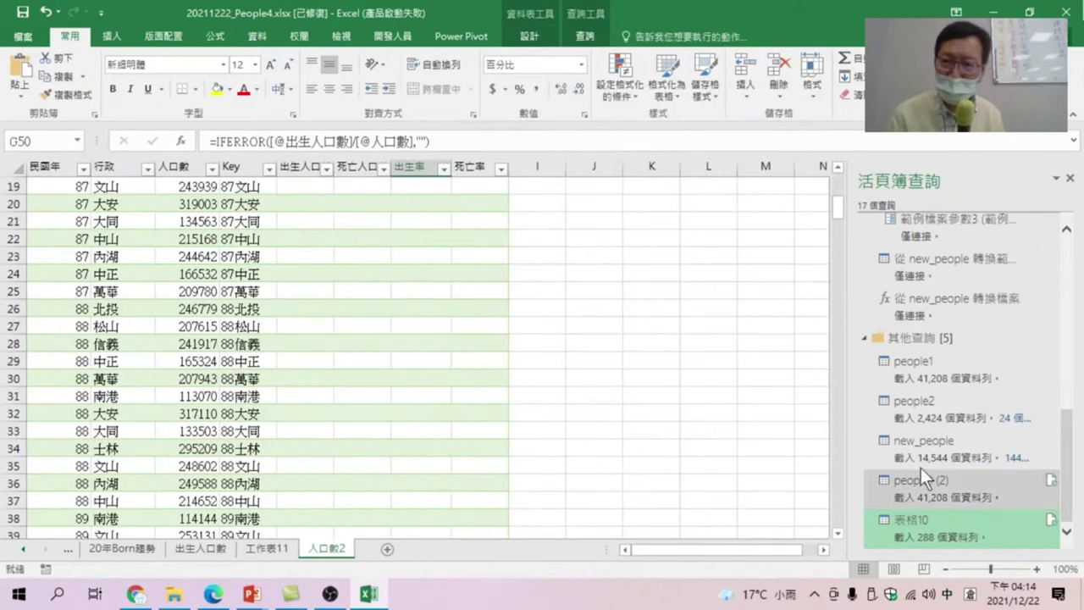
scroll(466, 475, down, 5)
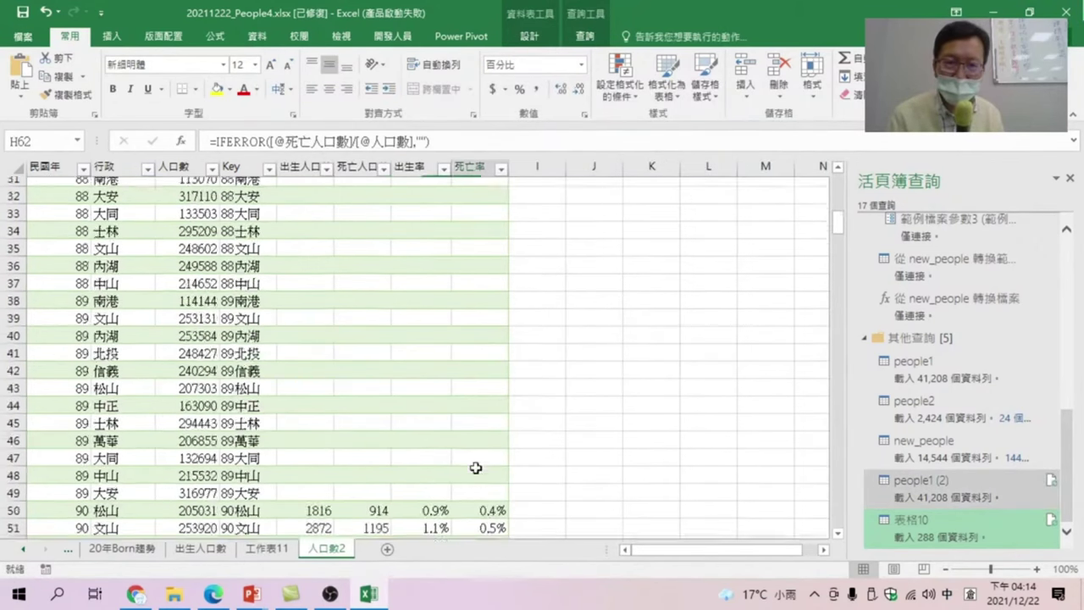
scroll(470, 479, down, 4)
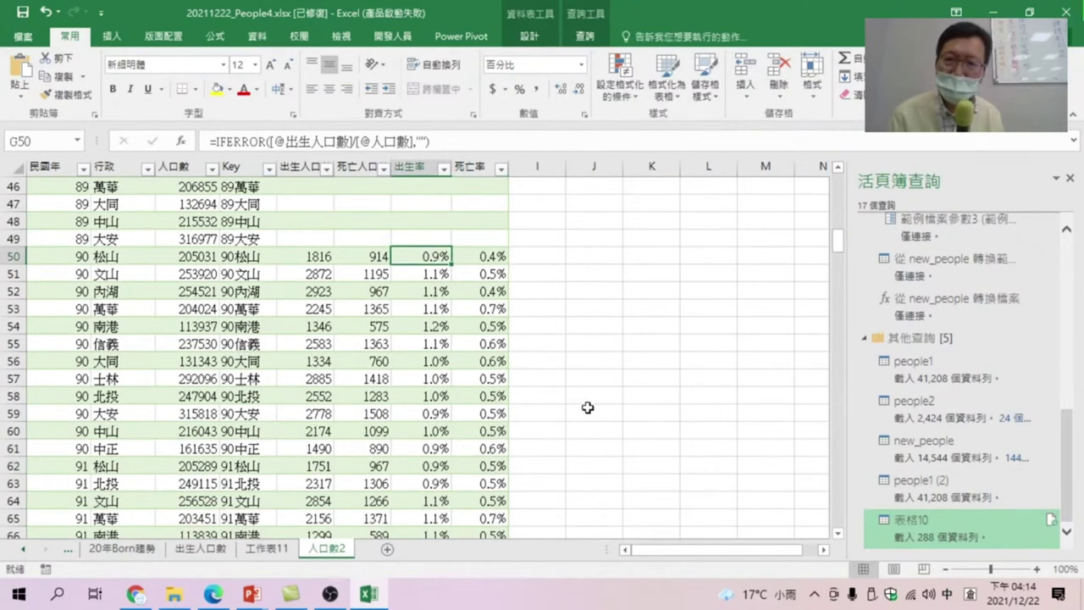
Back on 工作表11, change the 出生率 value field from Count to Sum (加總)
click(269, 549)
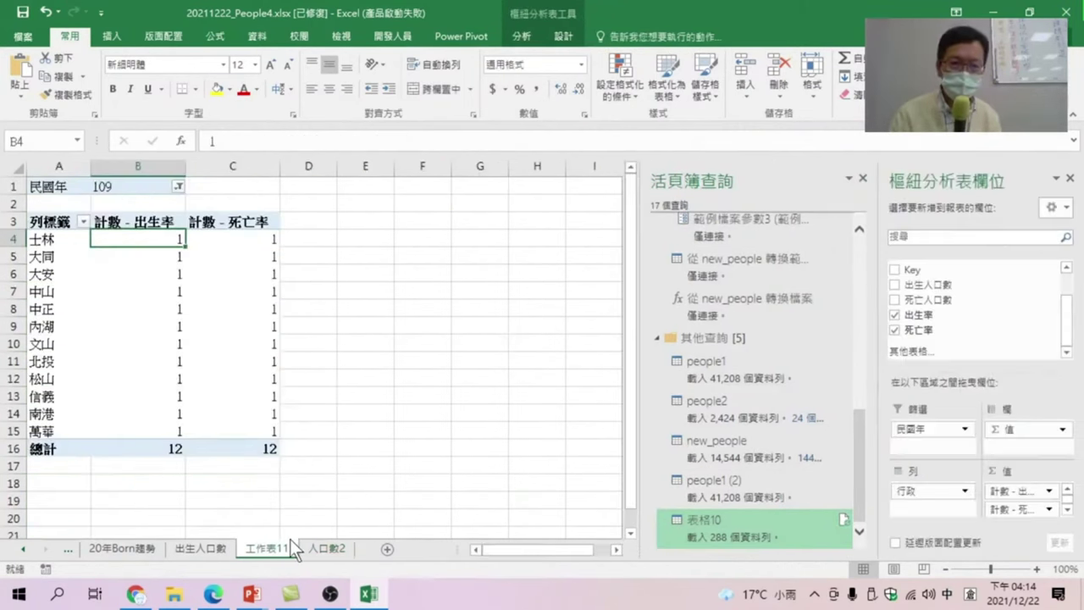
click(1050, 492)
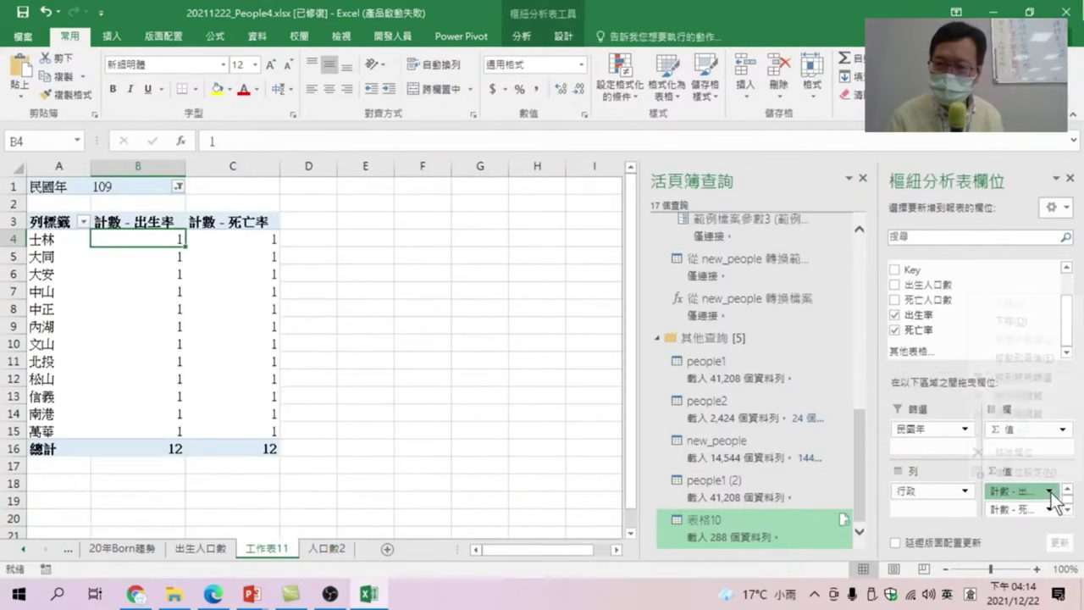
click(181, 349)
right_click(169, 327)
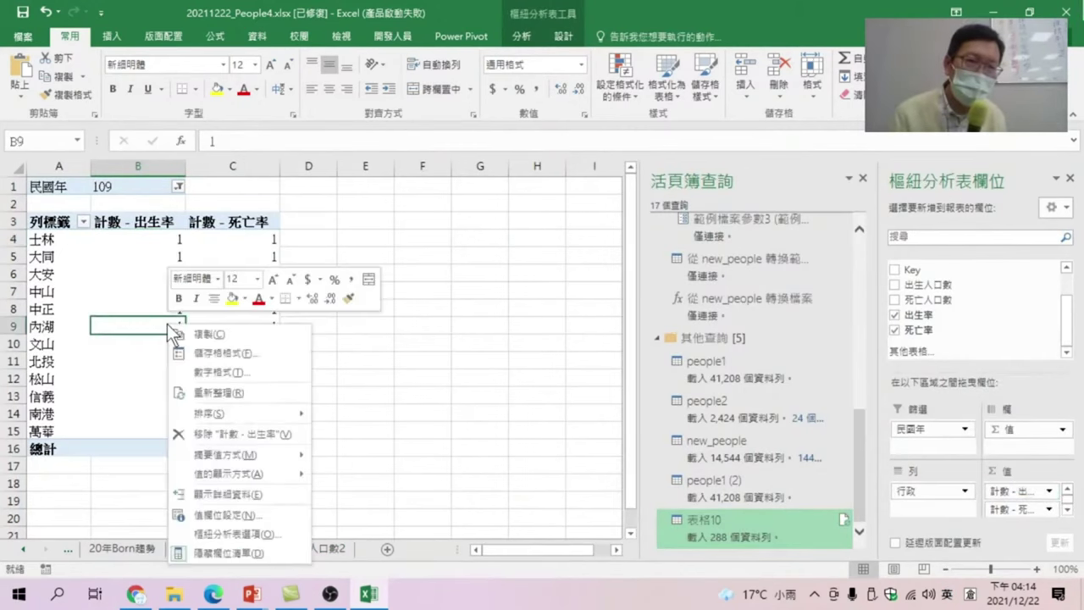
click(223, 514)
click(118, 449)
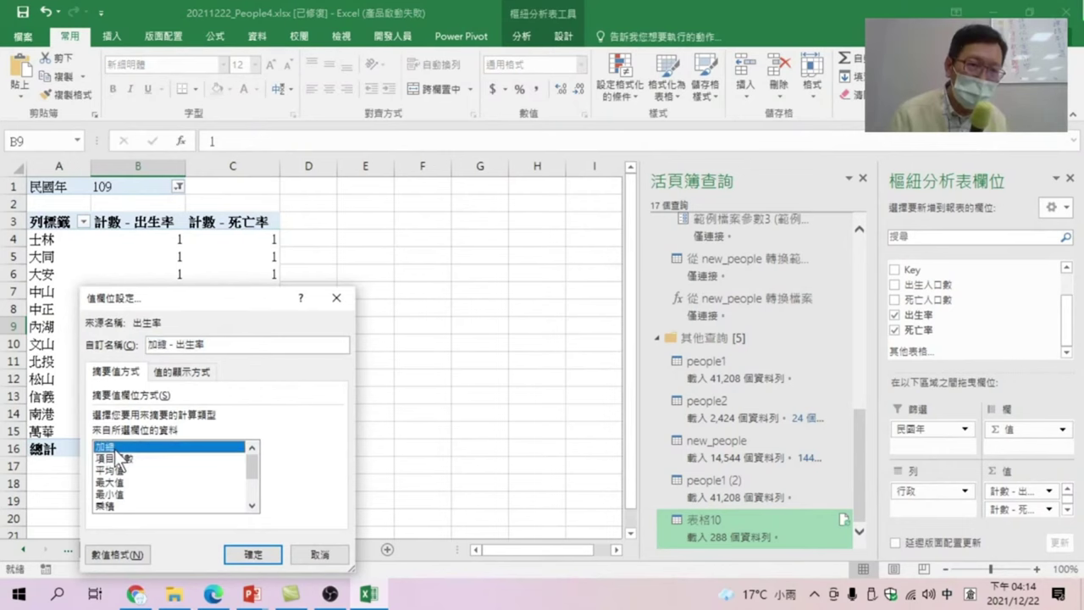
click(229, 554)
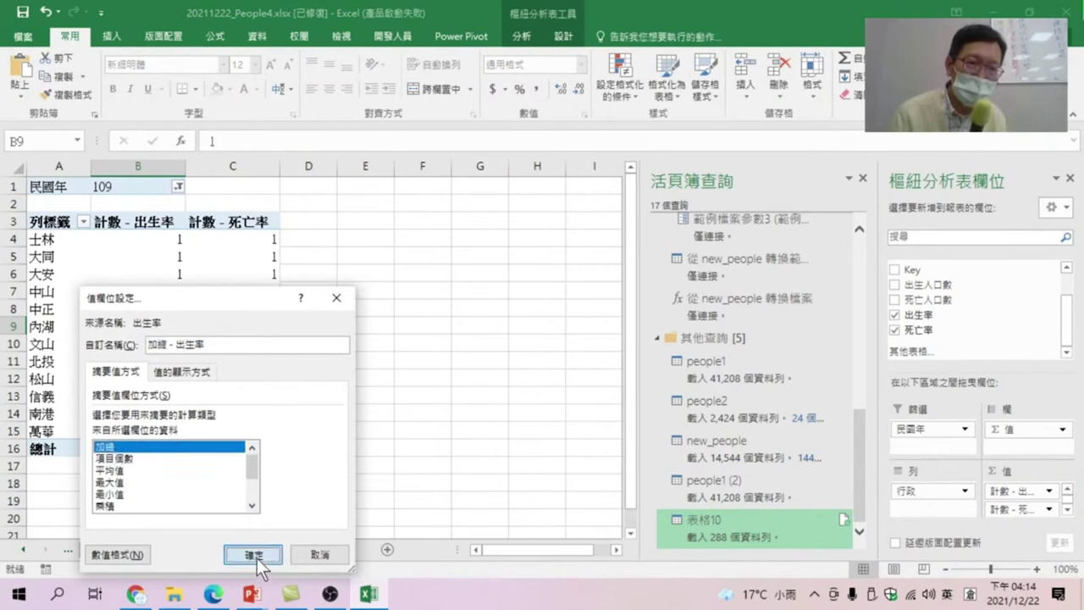
Change the 死亡率 value field to Sum and select the rate values B4:C16
click(245, 241)
right_click(246, 241)
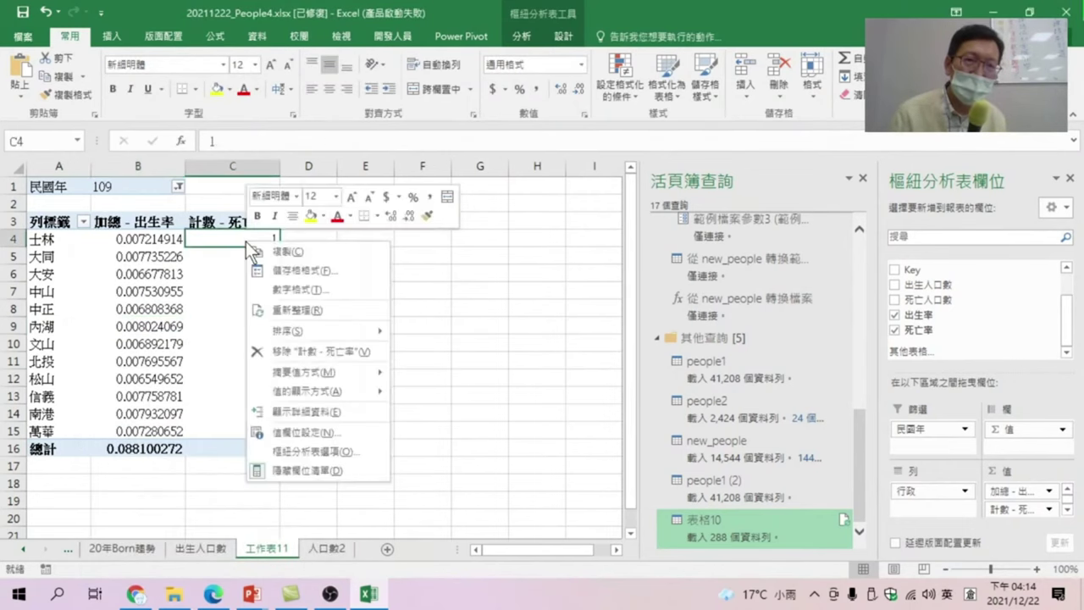
click(292, 432)
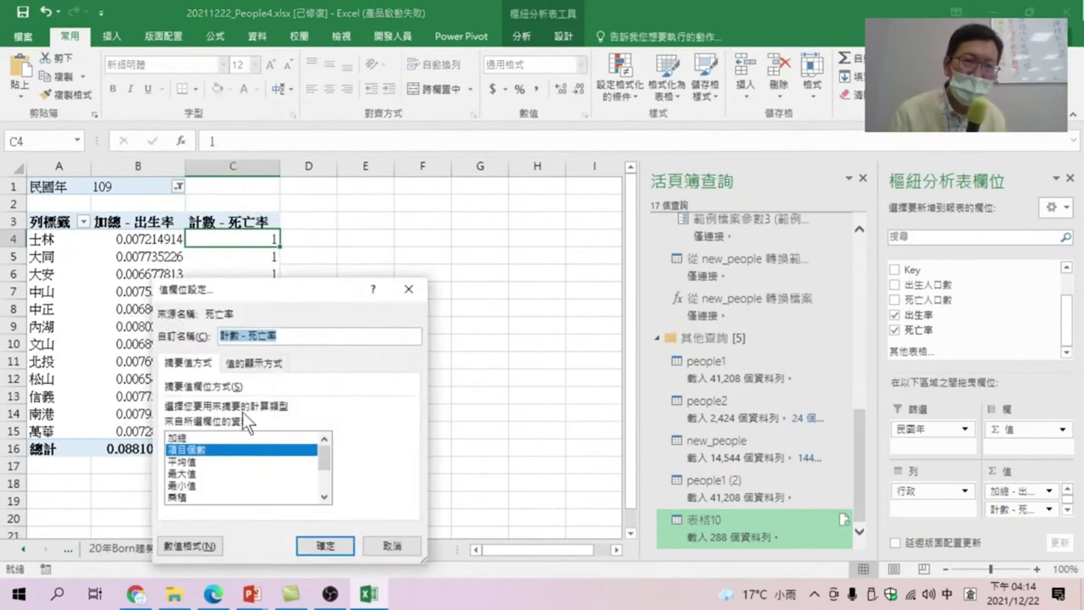
click(190, 437)
click(325, 545)
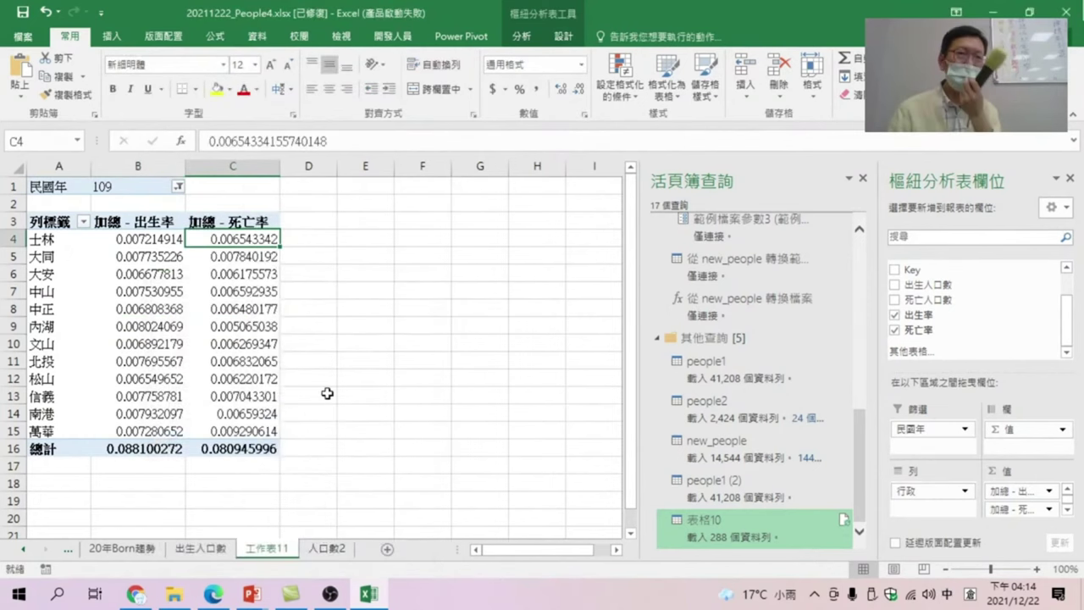
click(155, 292)
mouse_move(136, 239)
mouse_down()
mouse_move(203, 434)
mouse_move(252, 447)
mouse_up()
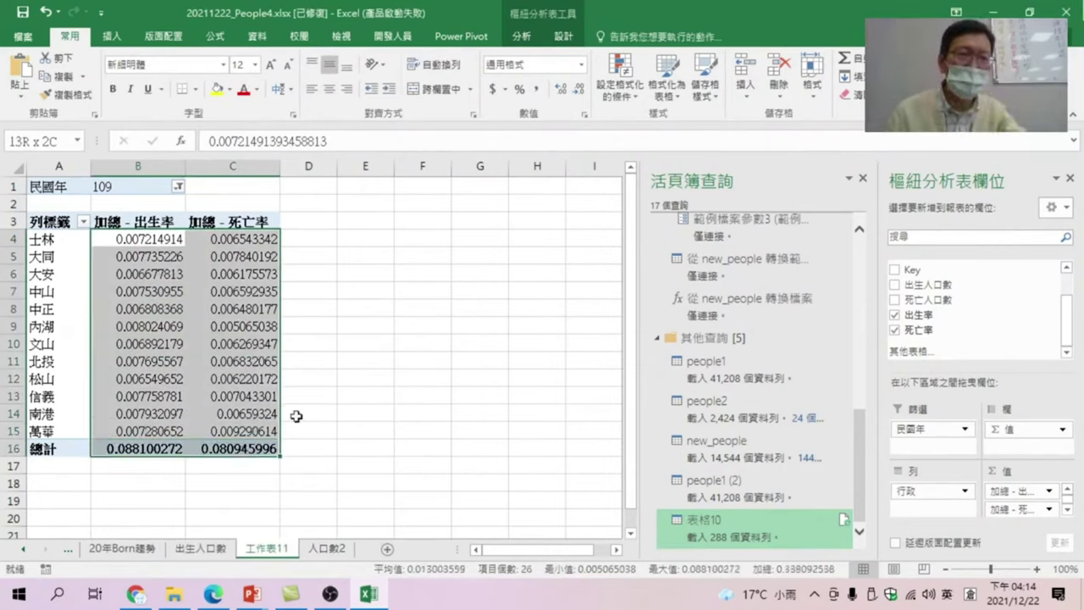
Format the selected rates as percentages with one decimal place
click(518, 89)
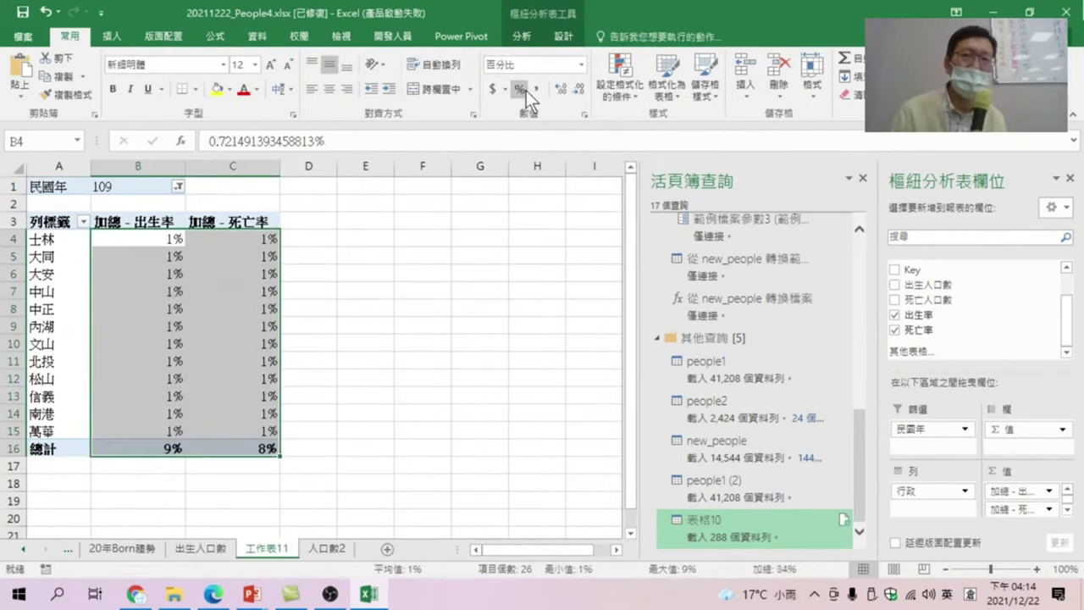
click(559, 85)
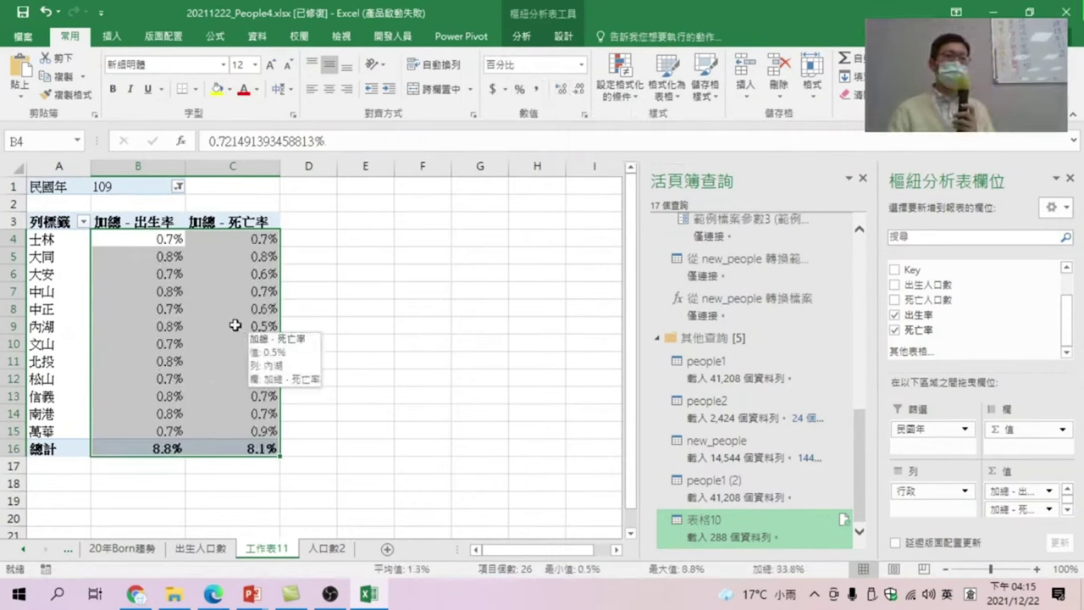
click(205, 285)
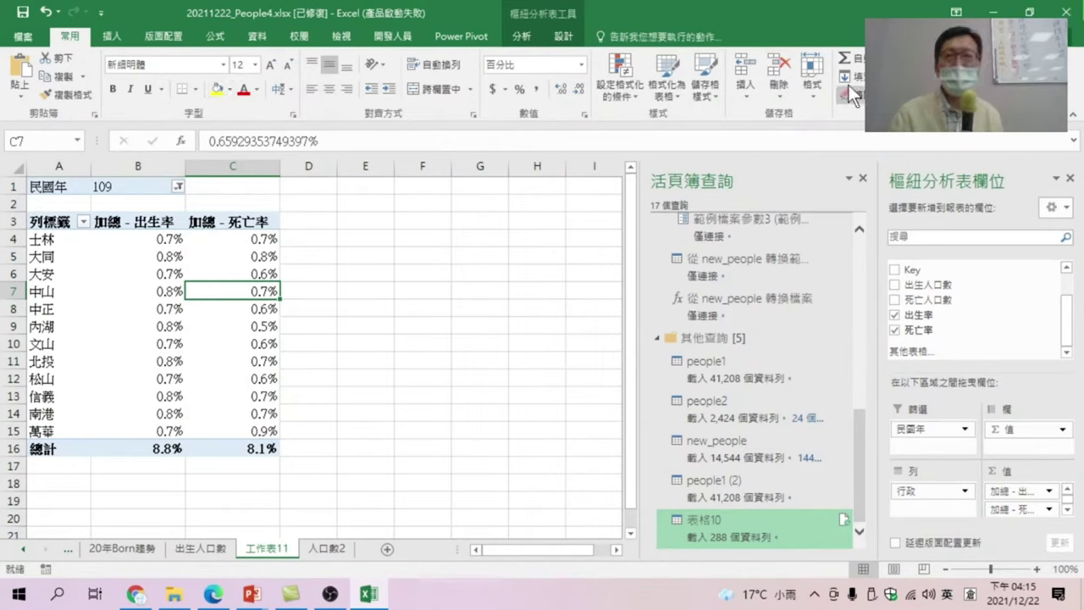
click(534, 33)
Insert a line PivotChart of 出生率 and 死亡率 by district beside the table, enlarged to column M
click(852, 61)
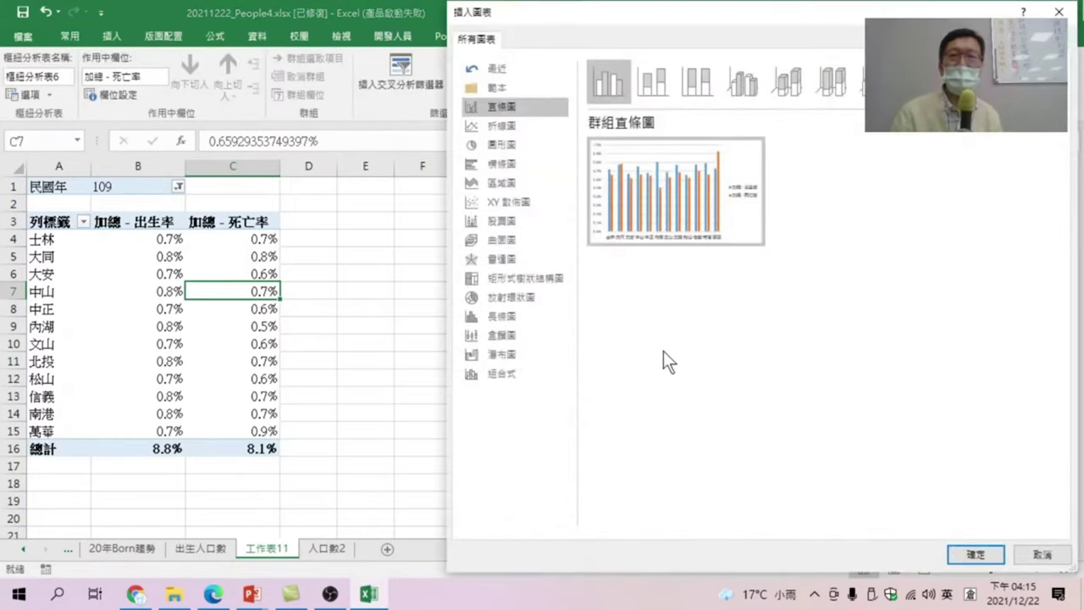
click(509, 122)
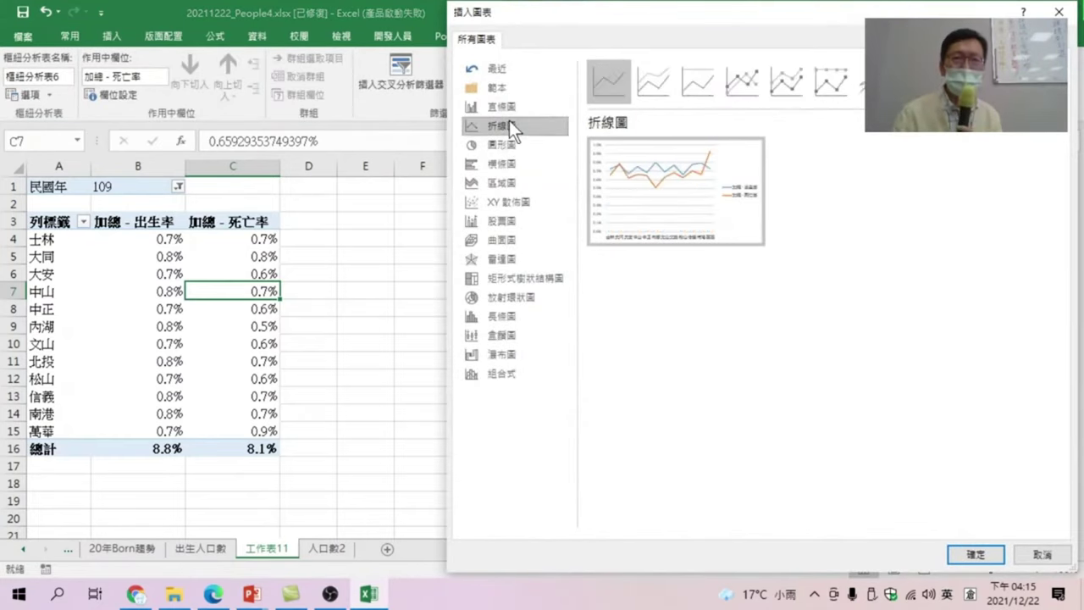
click(976, 555)
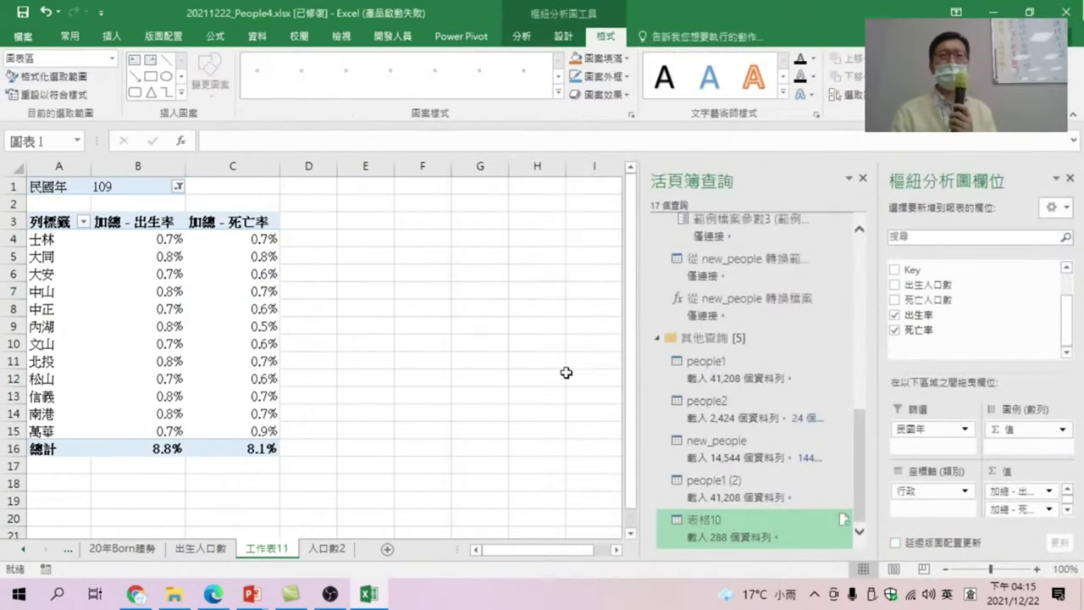
mouse_move(350, 279)
mouse_down()
mouse_move(476, 249)
mouse_move(484, 232)
mouse_up()
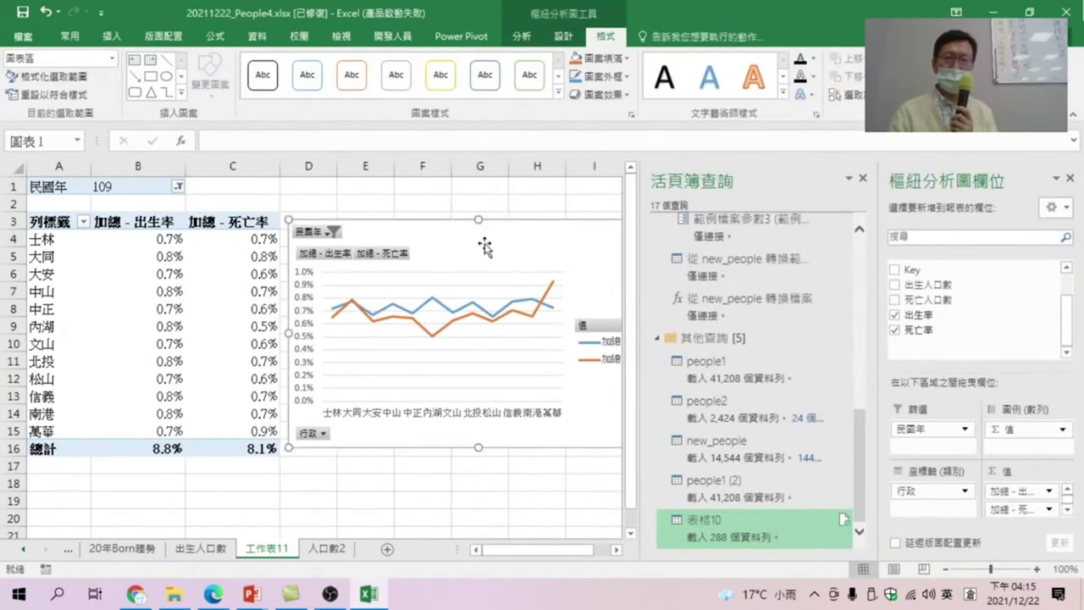
click(862, 179)
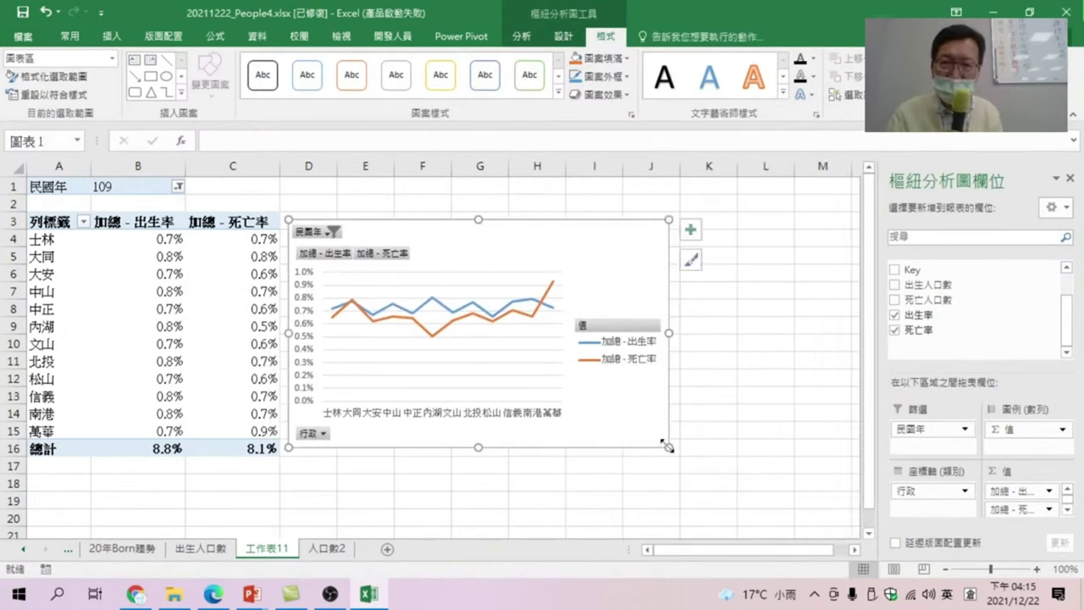
drag(668, 446, 818, 508)
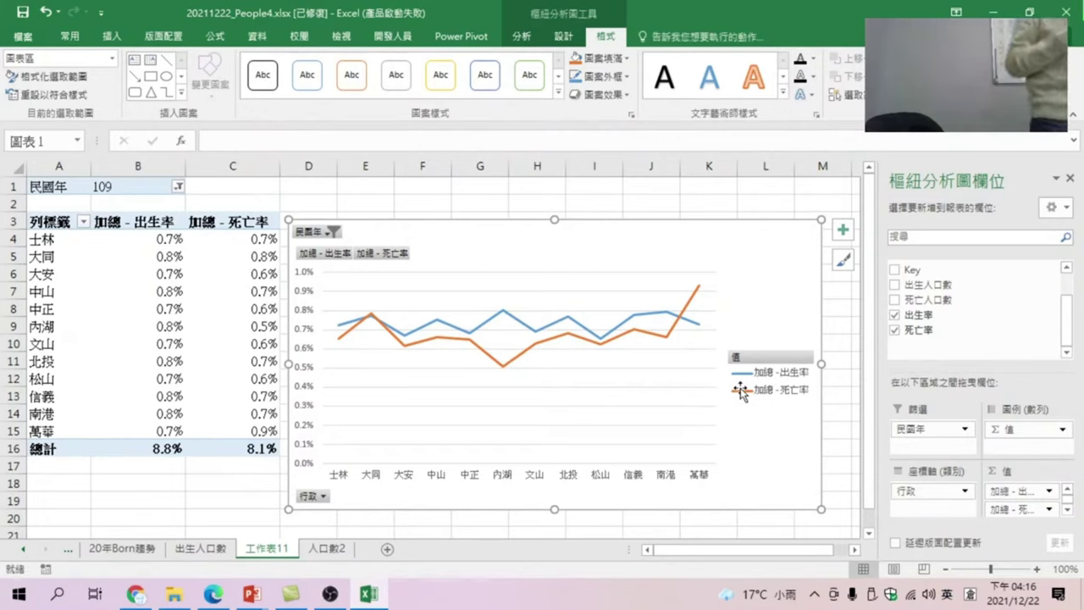
Rename sheet 工作表11 to 2020年出生率與死亡率
click(269, 549)
text(2020)
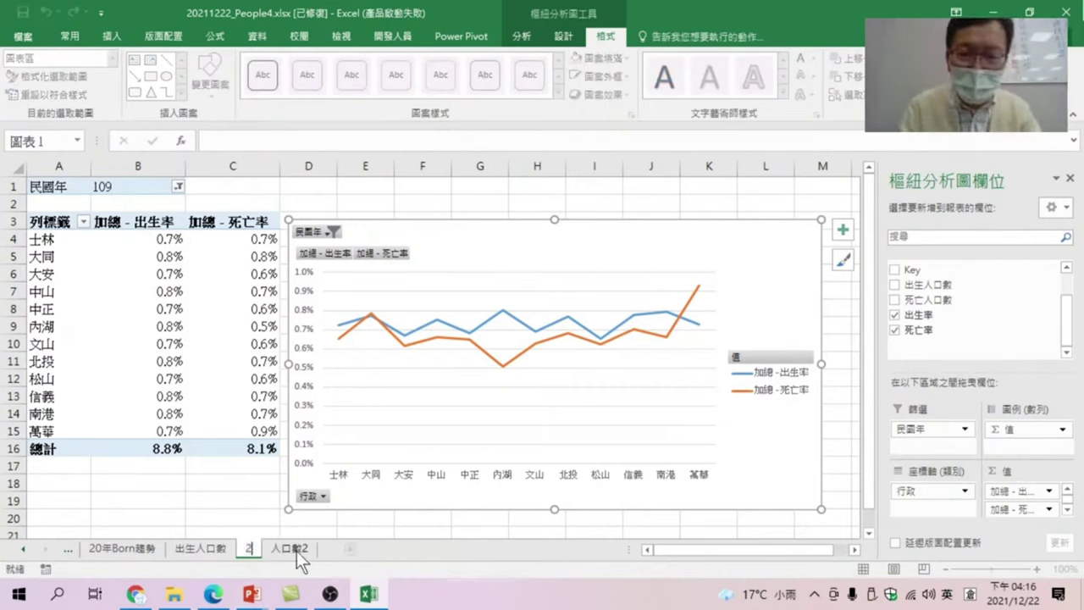
text(年)
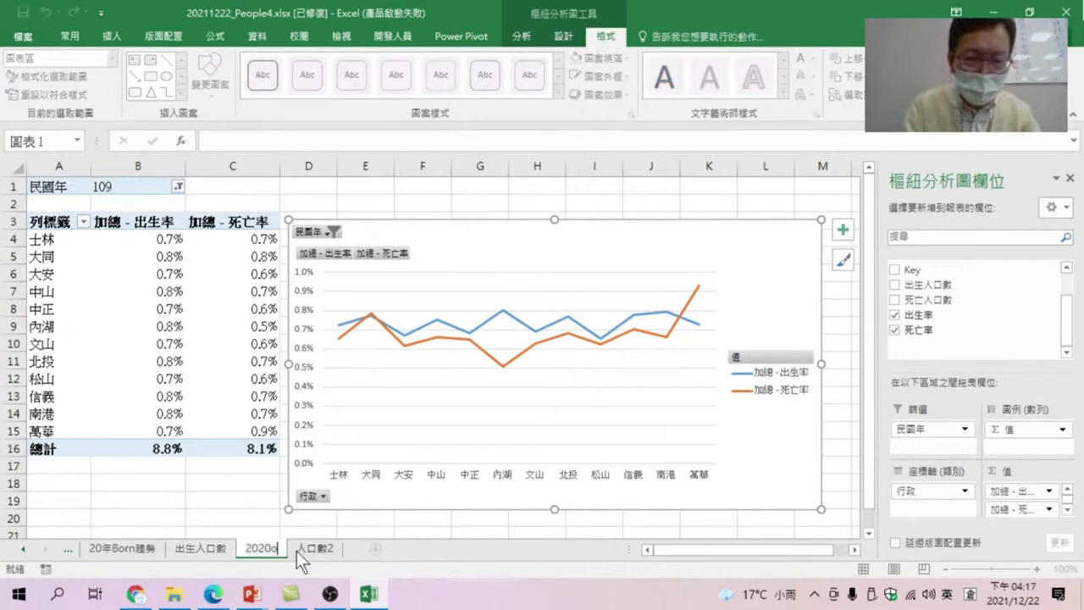
text(出生率一)
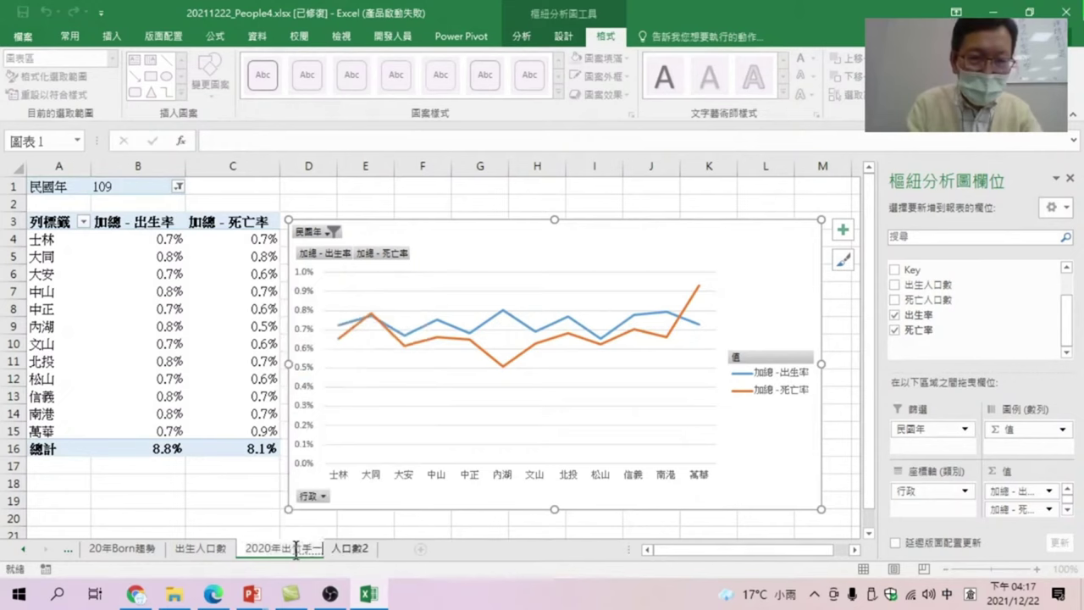
text(生率竹與死)
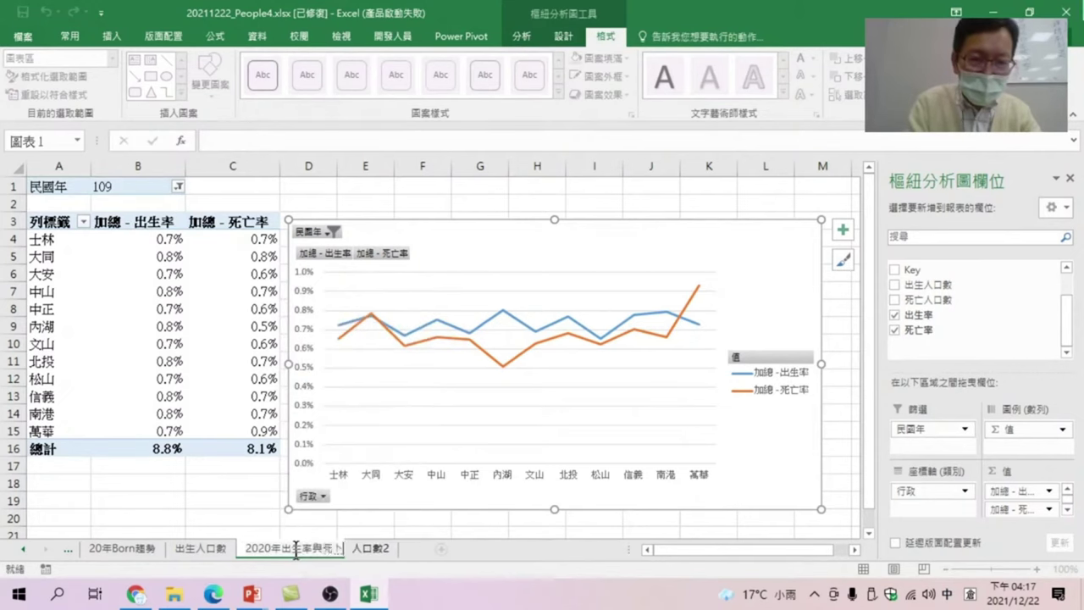
text(亡率)
key(Return)
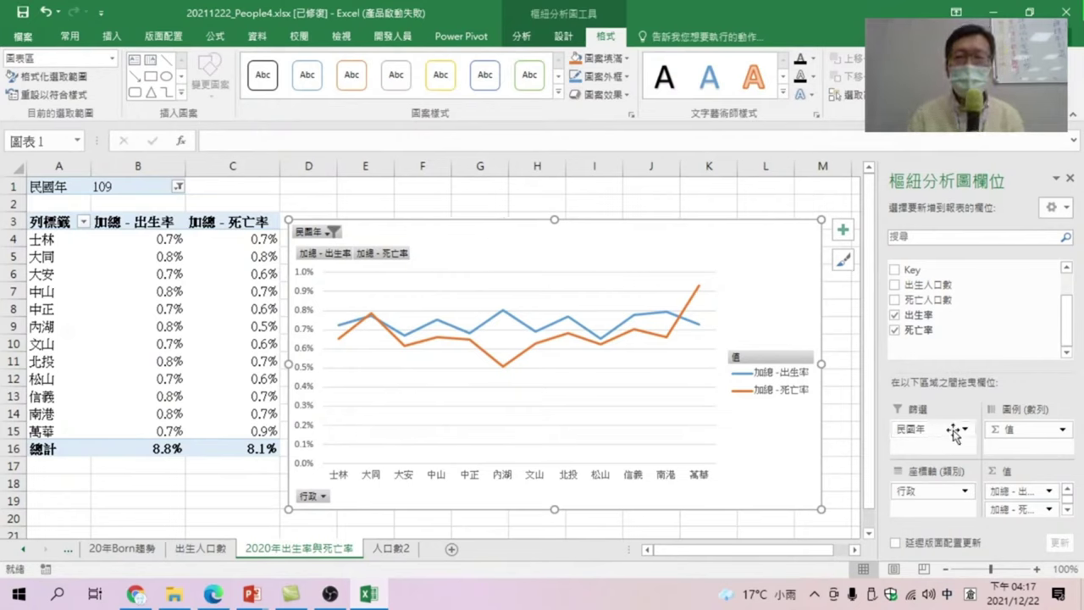
Filter 民國年 to include both years 108 and 109
click(178, 187)
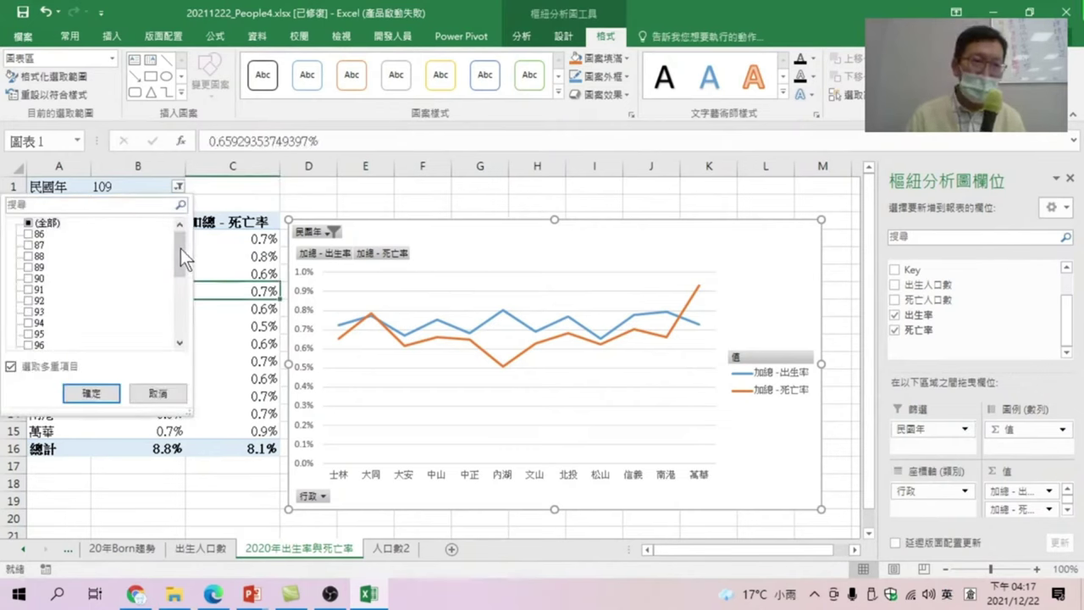
drag(180, 248, 180, 308)
click(28, 333)
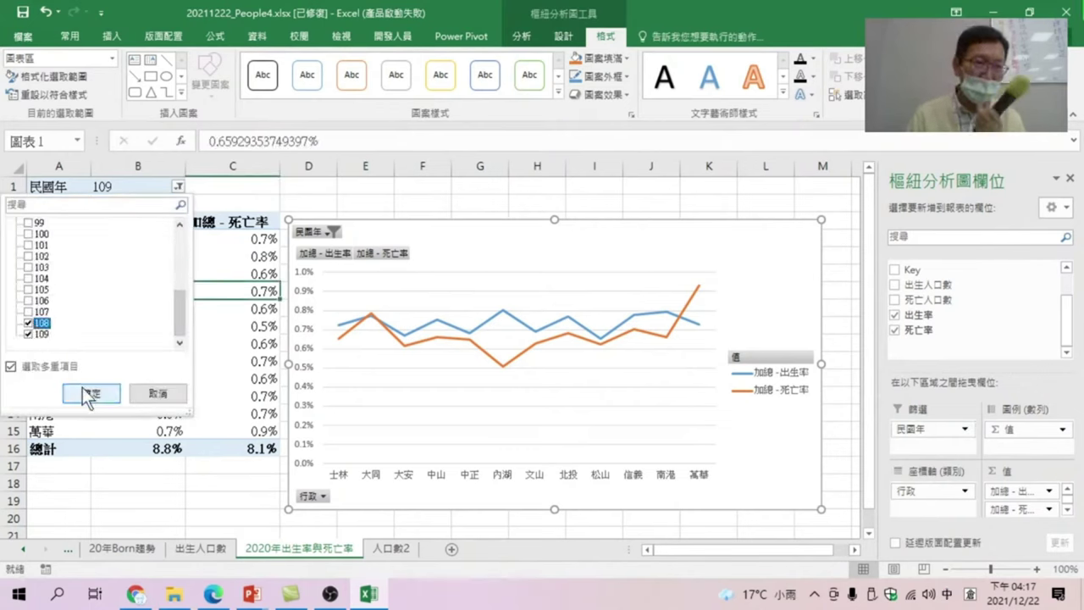
click(89, 394)
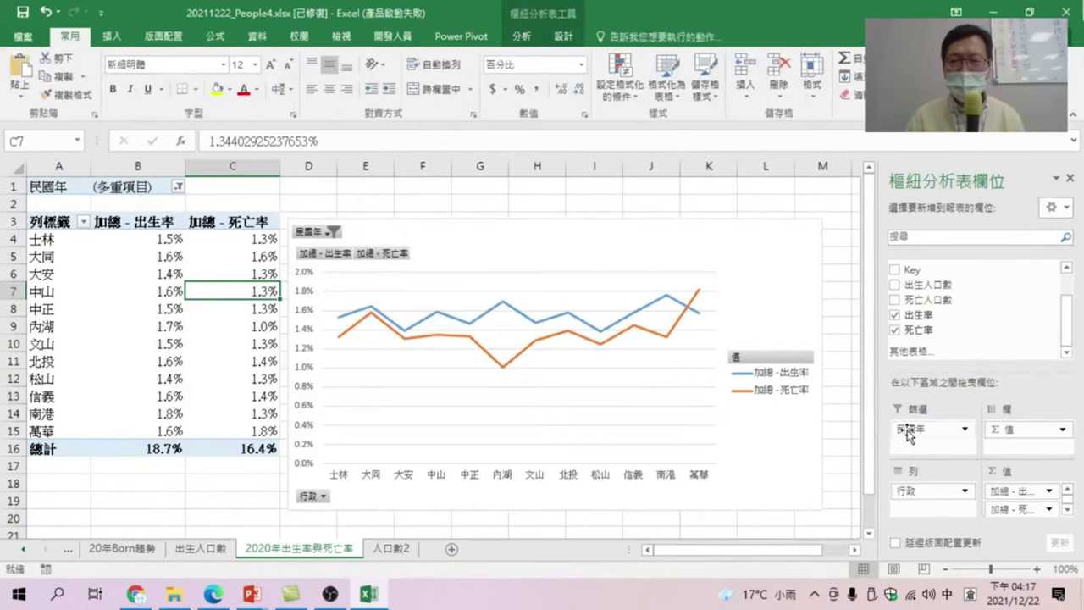
Move 民國年 to Columns to split by year, and place the chart below the table
drag(909, 433, 952, 439)
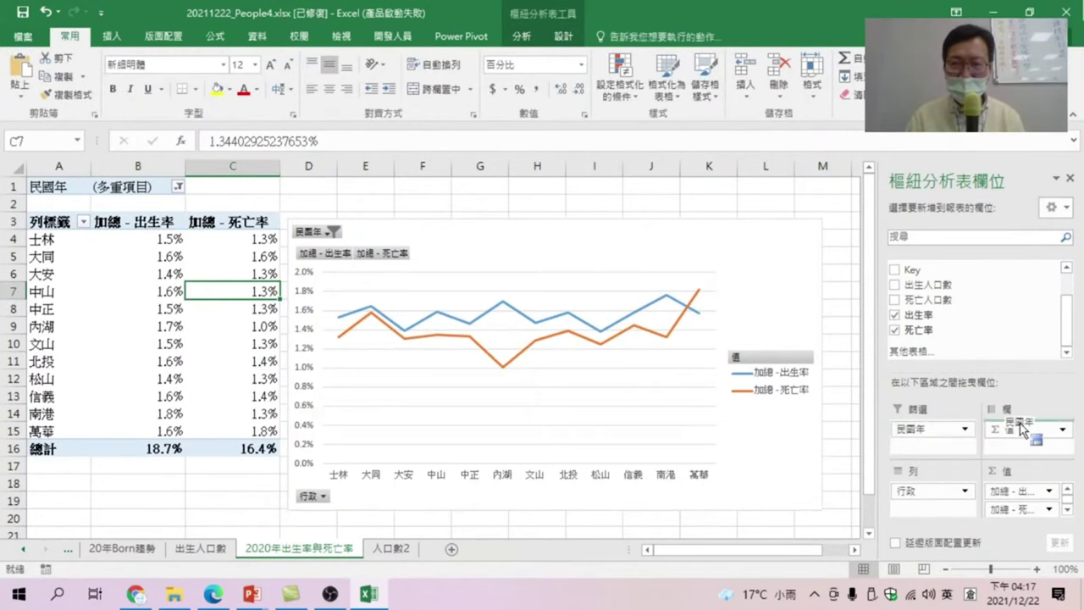
drag(1022, 437, 1021, 426)
drag(519, 227, 398, 364)
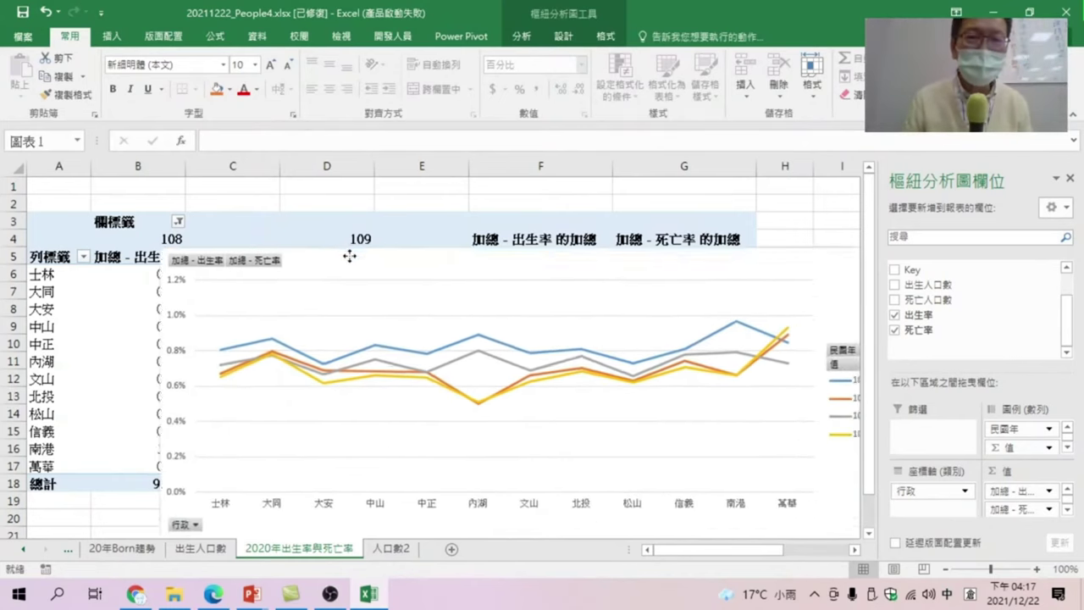
Apply the second chart style with value labels, then reposition the chart and its plot area
drag(387, 388, 275, 212)
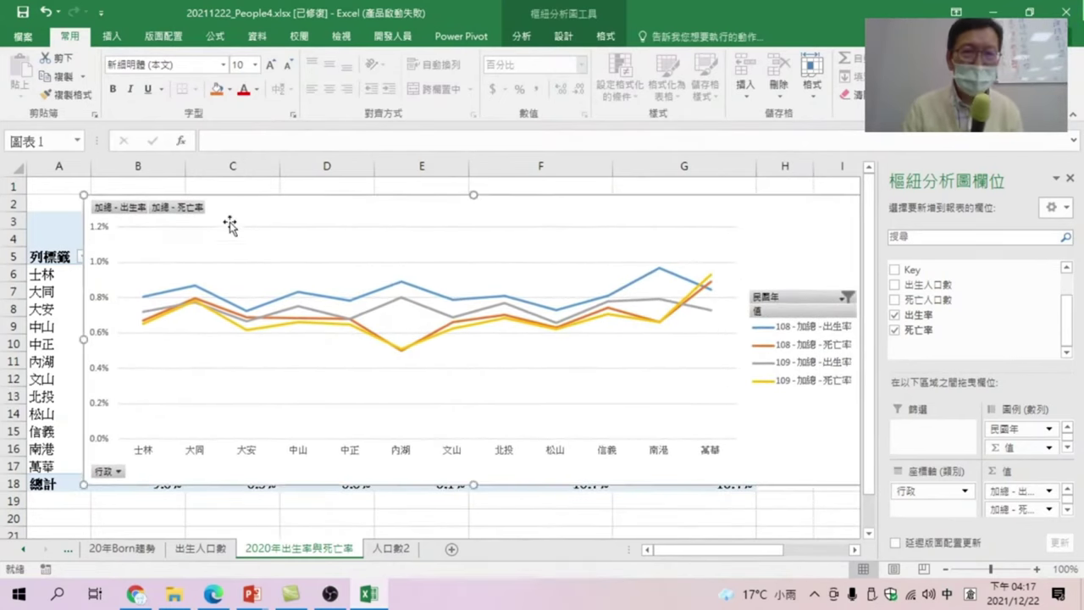
click(559, 36)
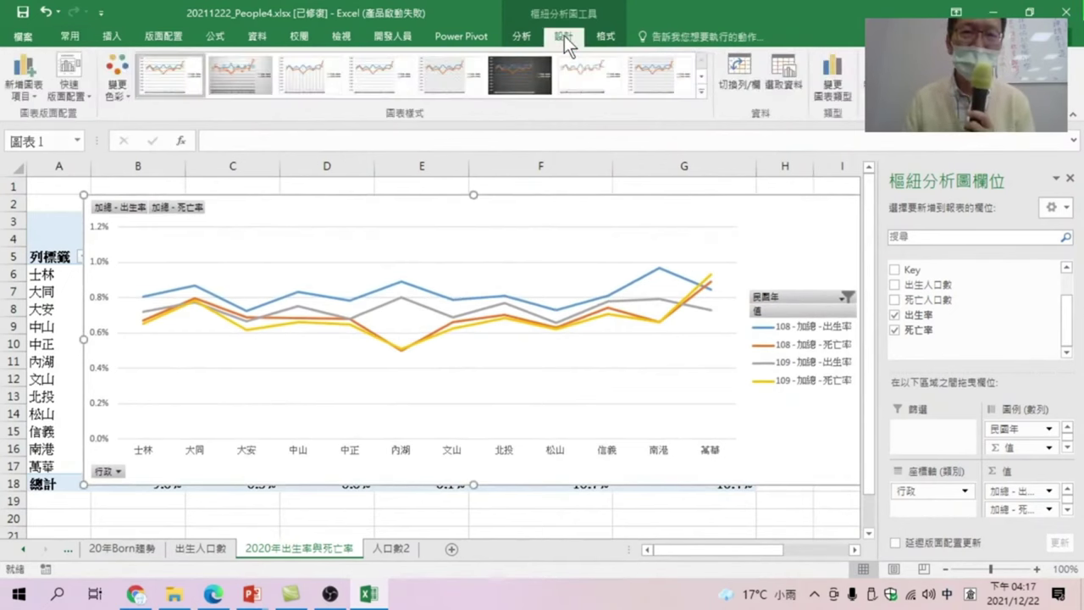
click(263, 73)
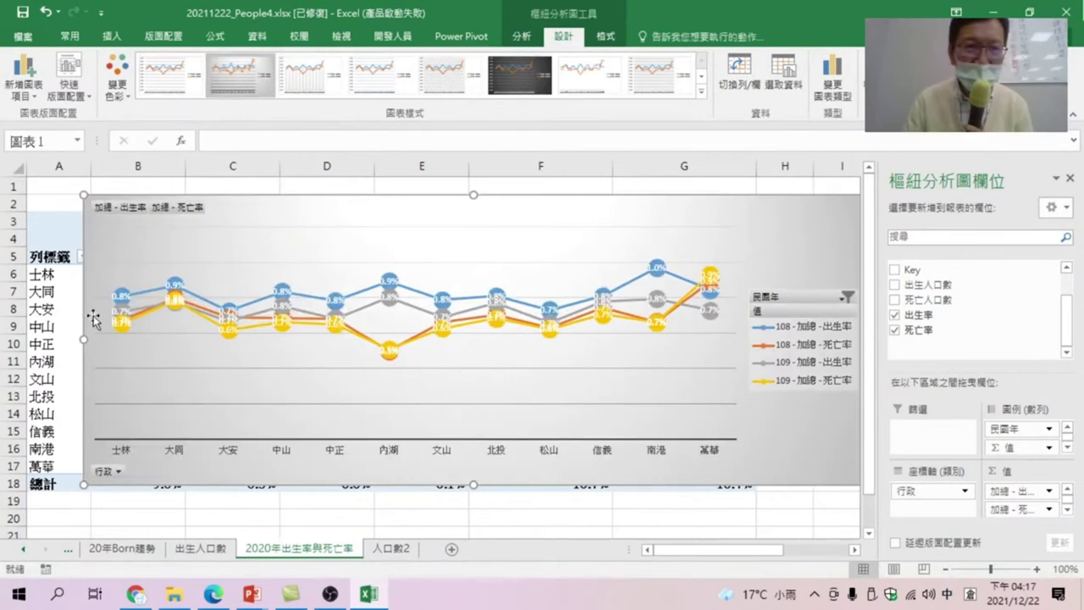
drag(85, 339, 252, 339)
click(476, 231)
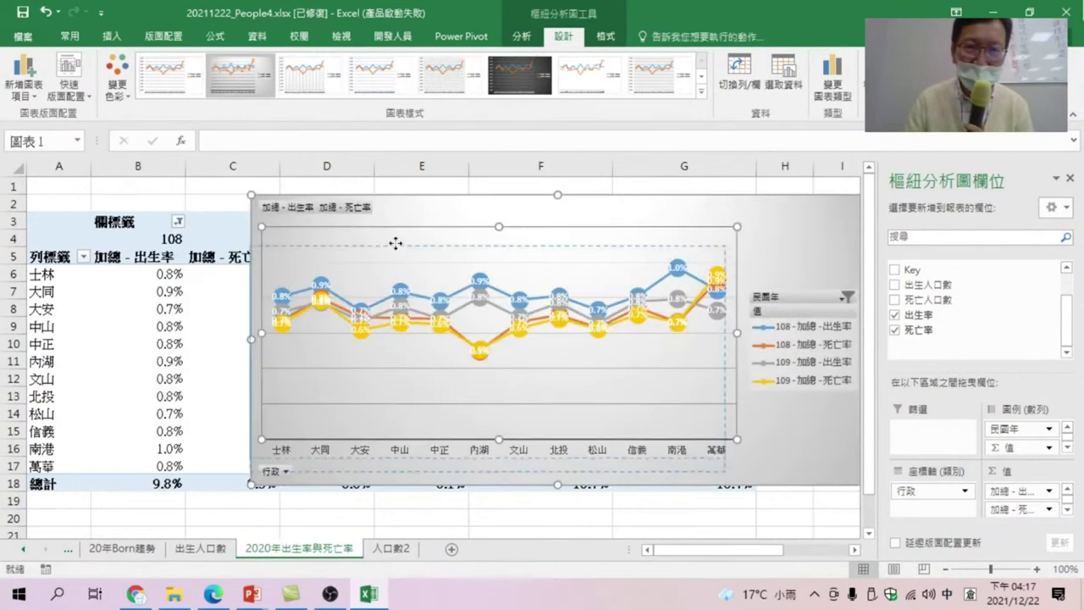
drag(415, 220, 454, 225)
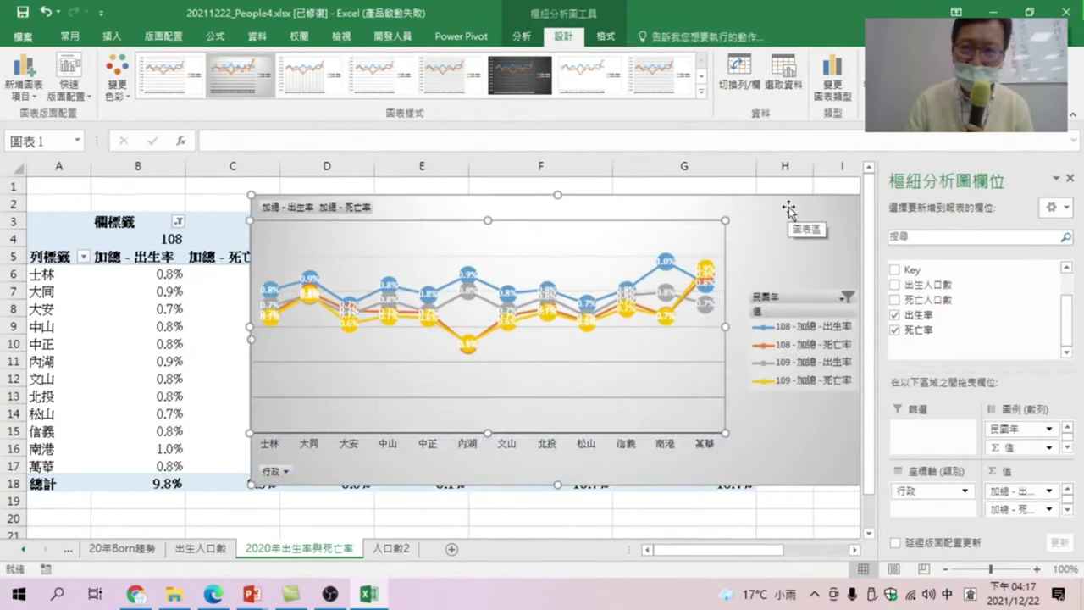
drag(786, 212, 650, 240)
Remove the percentage data labels from the district line chart and drag it beside the pivot table
click(749, 235)
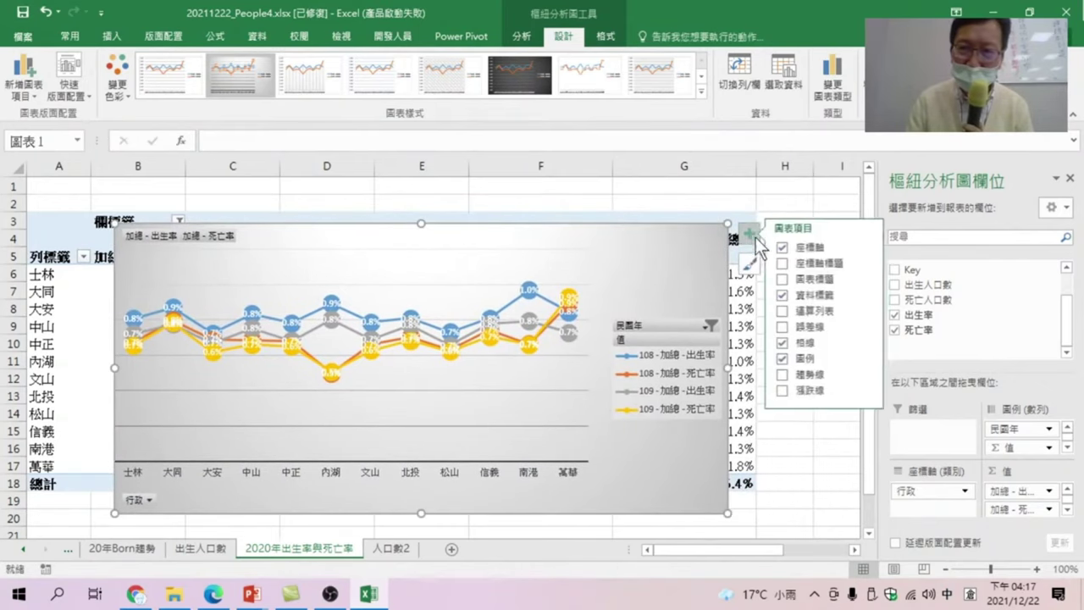
click(786, 294)
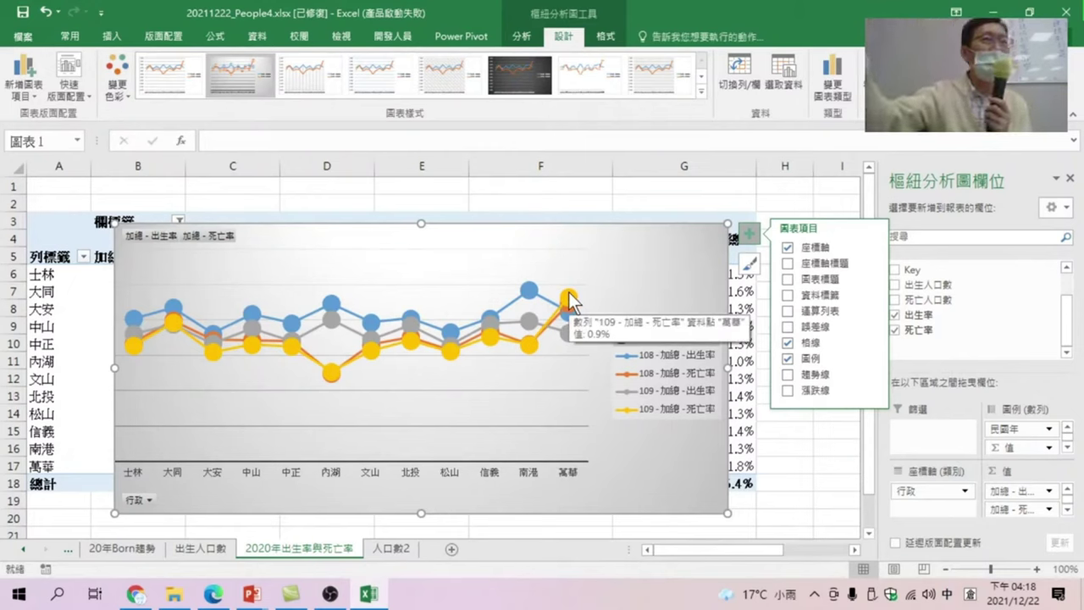
mouse_move(657, 388)
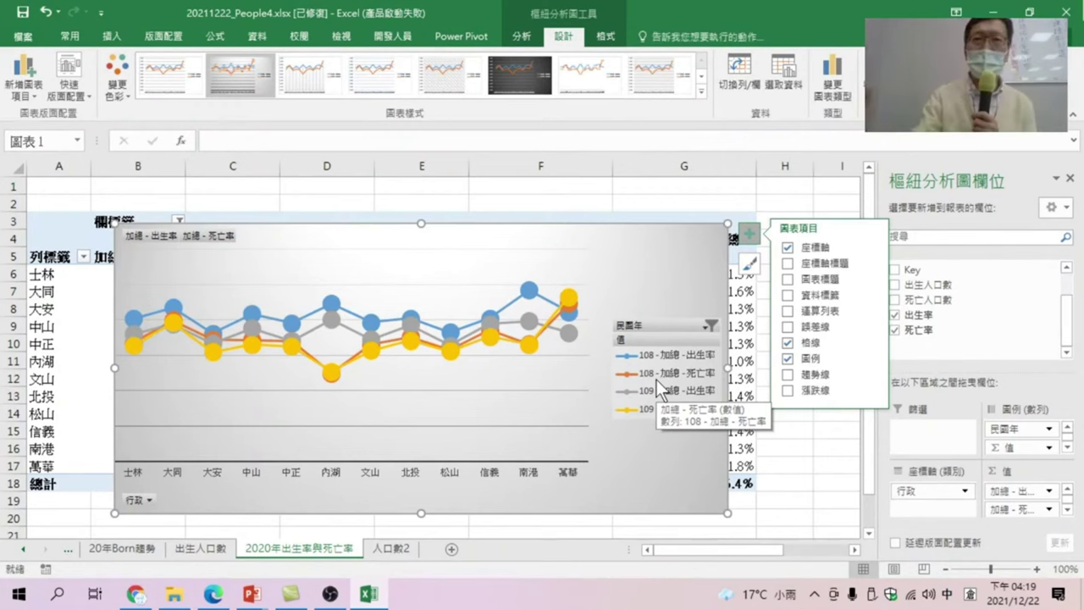
drag(280, 239, 435, 227)
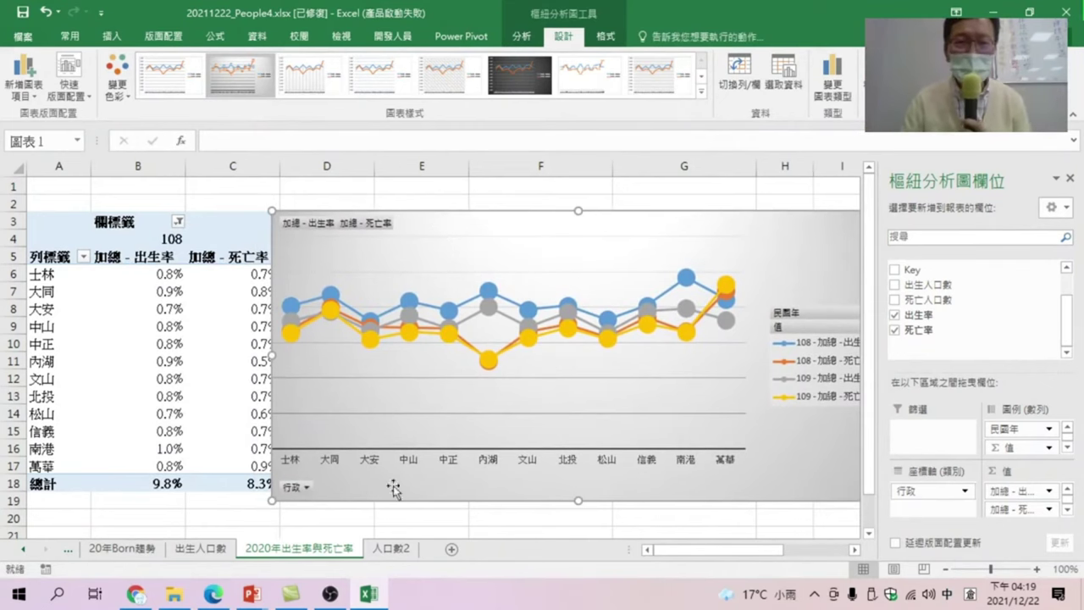
Create a PivotTable on a new sheet from the 人口數2 population table
click(395, 549)
click(357, 360)
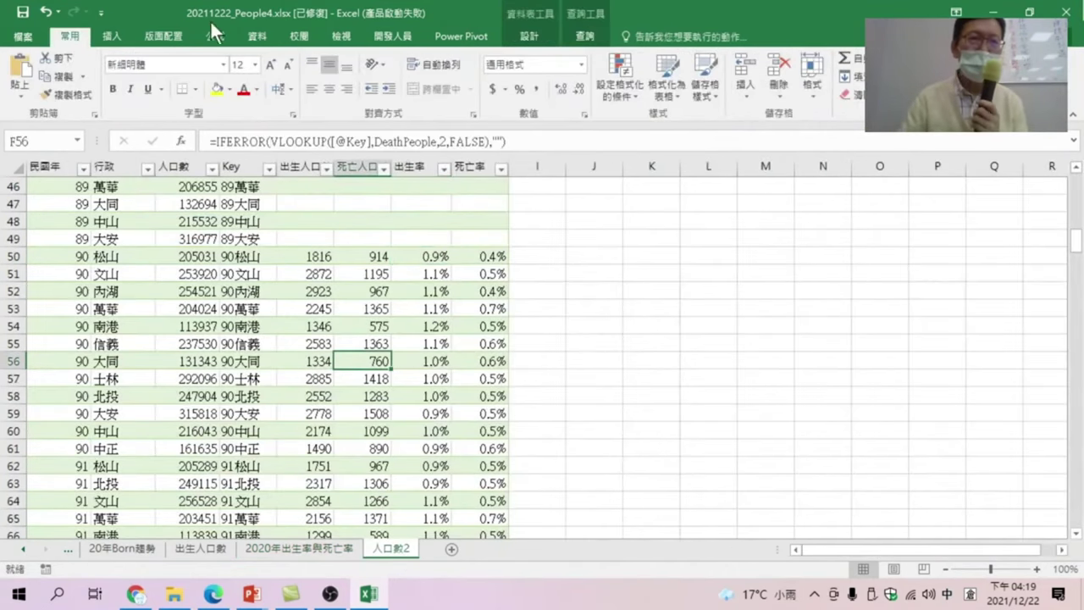
click(114, 36)
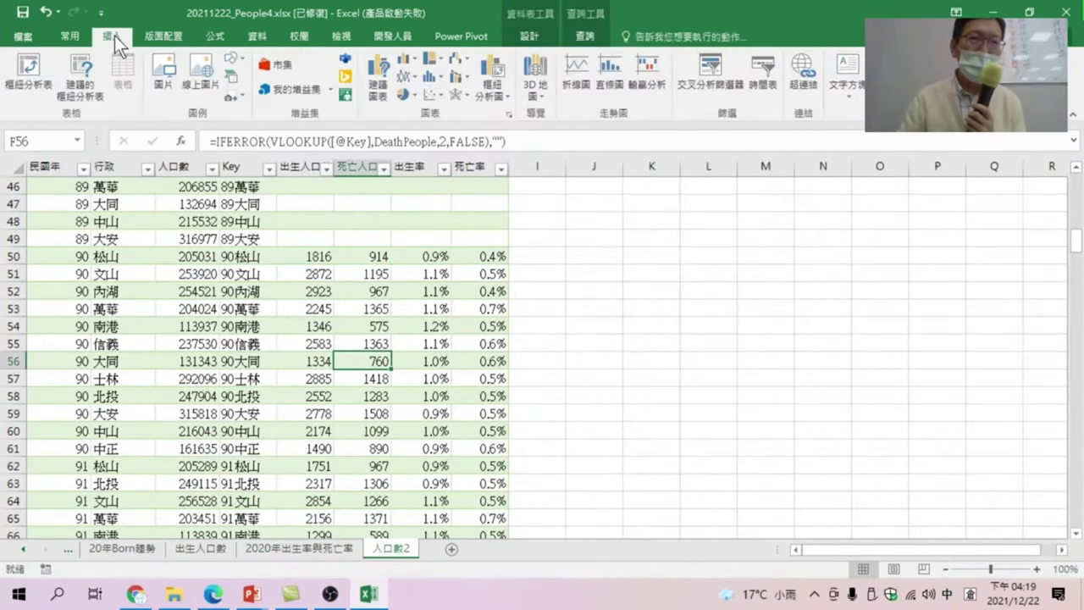
click(37, 66)
click(678, 509)
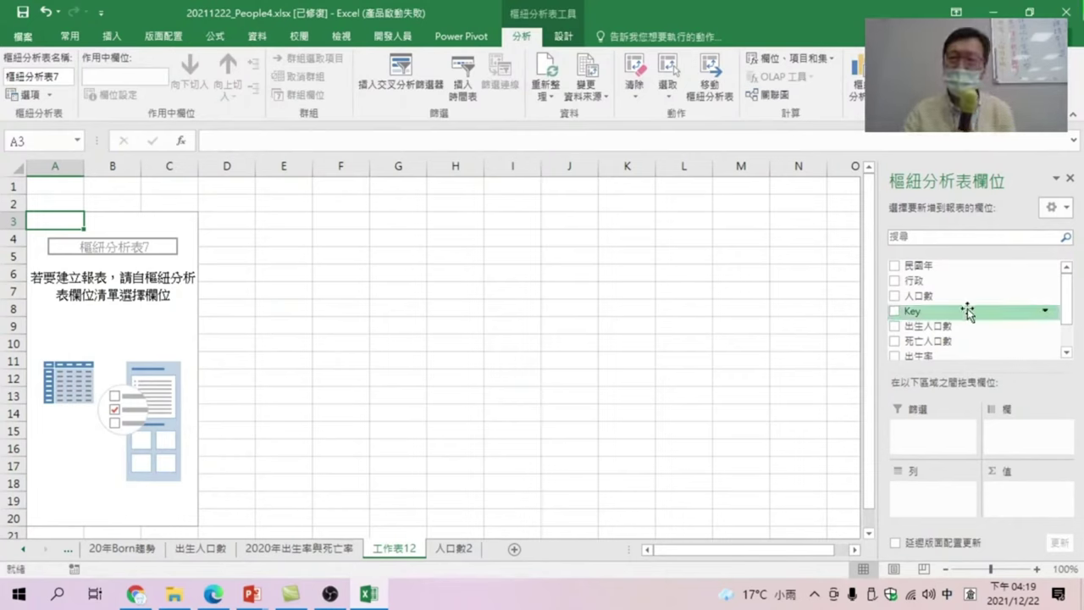
Put 民國年 in Rows and add 出生率 and 死亡率 to Values
drag(923, 266, 932, 491)
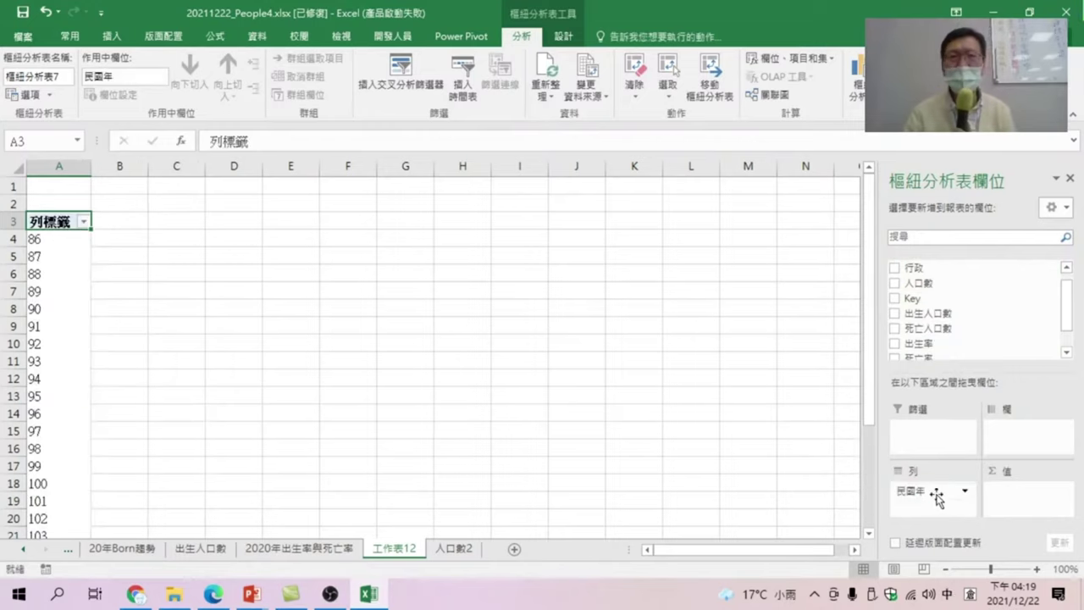
scroll(69, 415, down, 4)
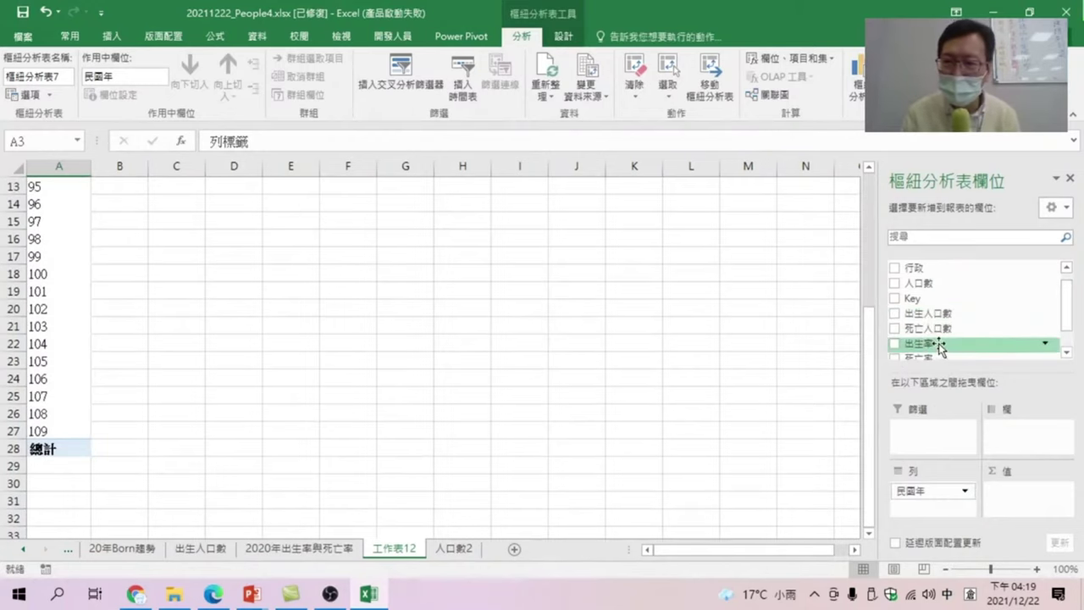
drag(940, 345, 1012, 495)
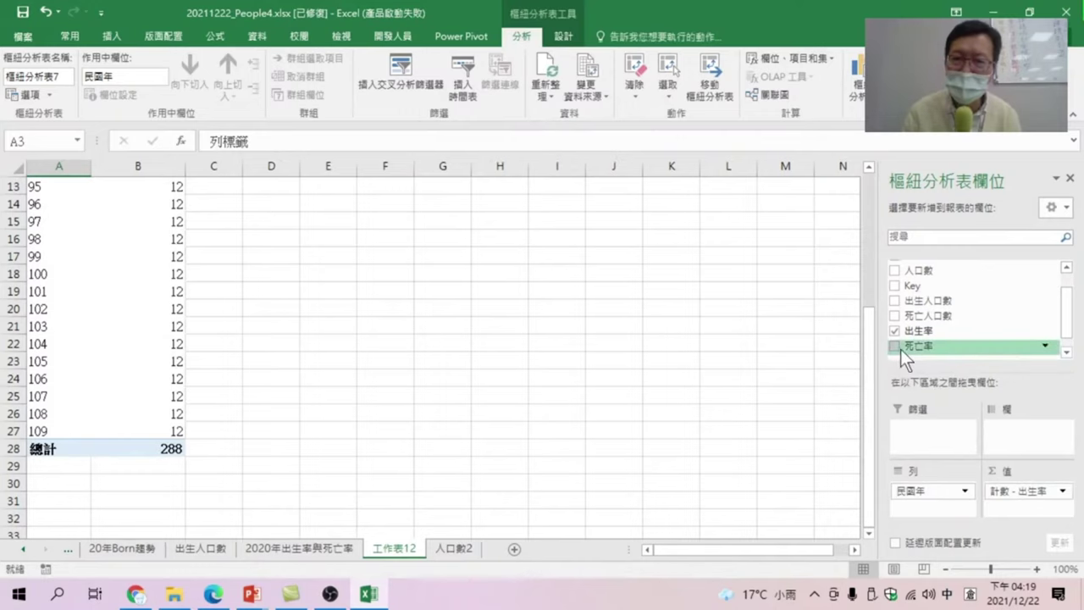
drag(899, 344, 1016, 508)
Change both the 出生率 and 死亡率 value fields from Count to Sum
click(150, 221)
right_click(151, 221)
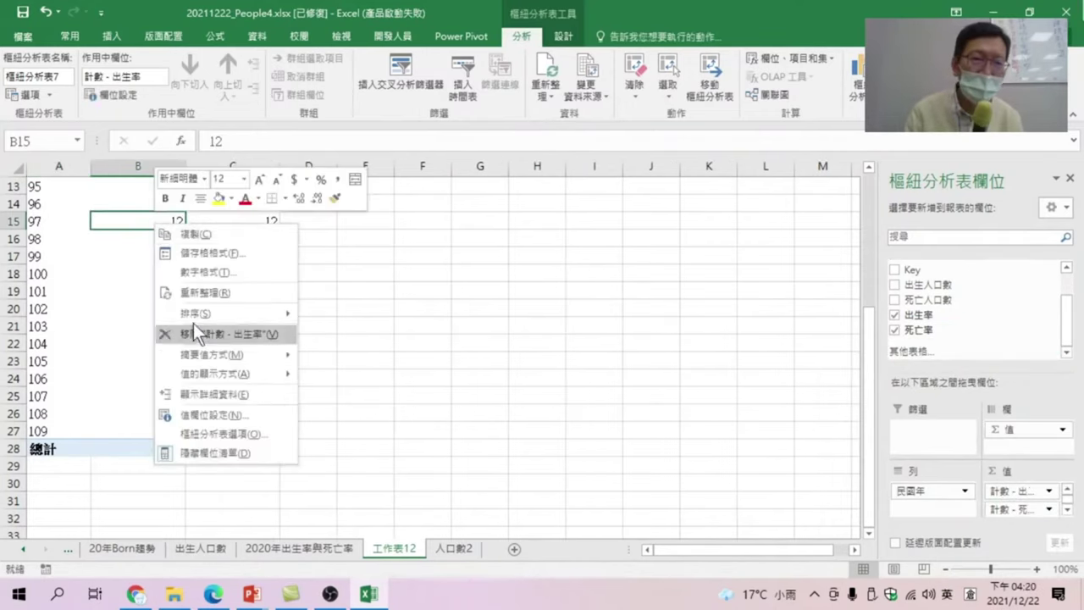
click(210, 411)
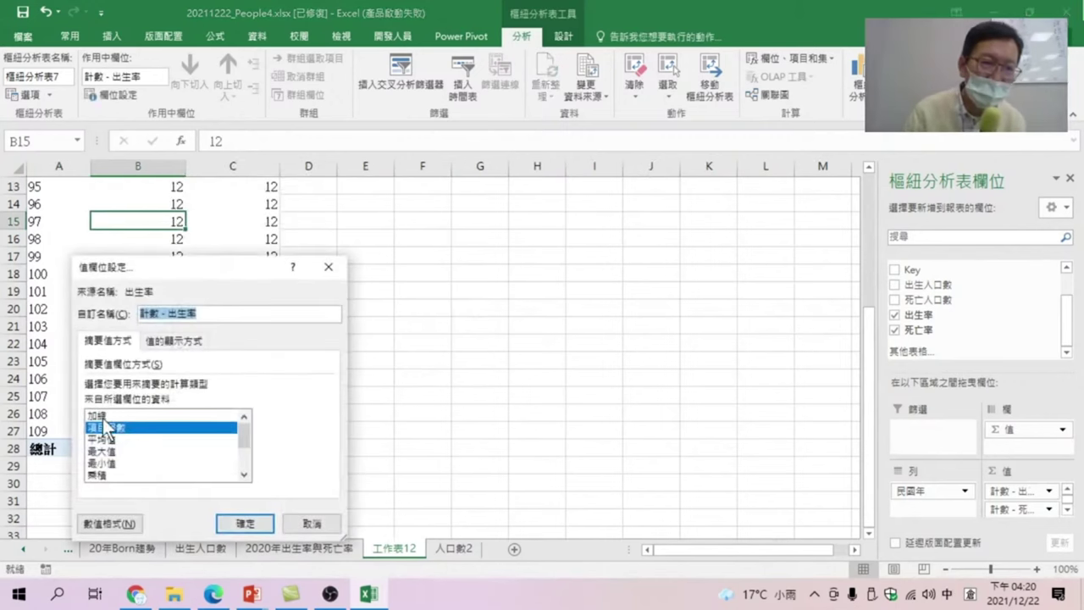
click(118, 415)
click(244, 525)
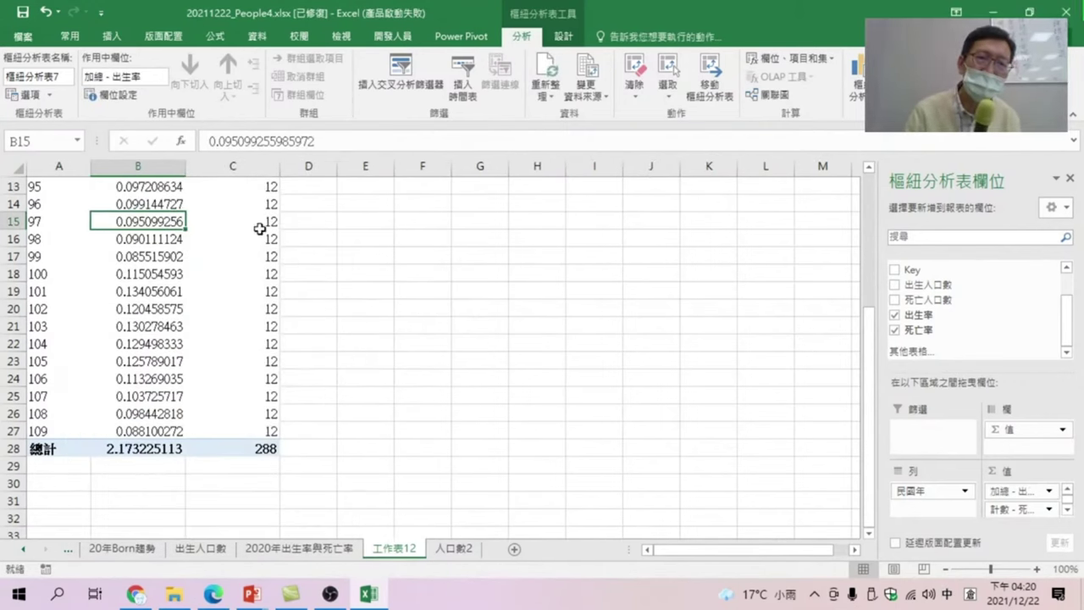
right_click(259, 223)
click(309, 419)
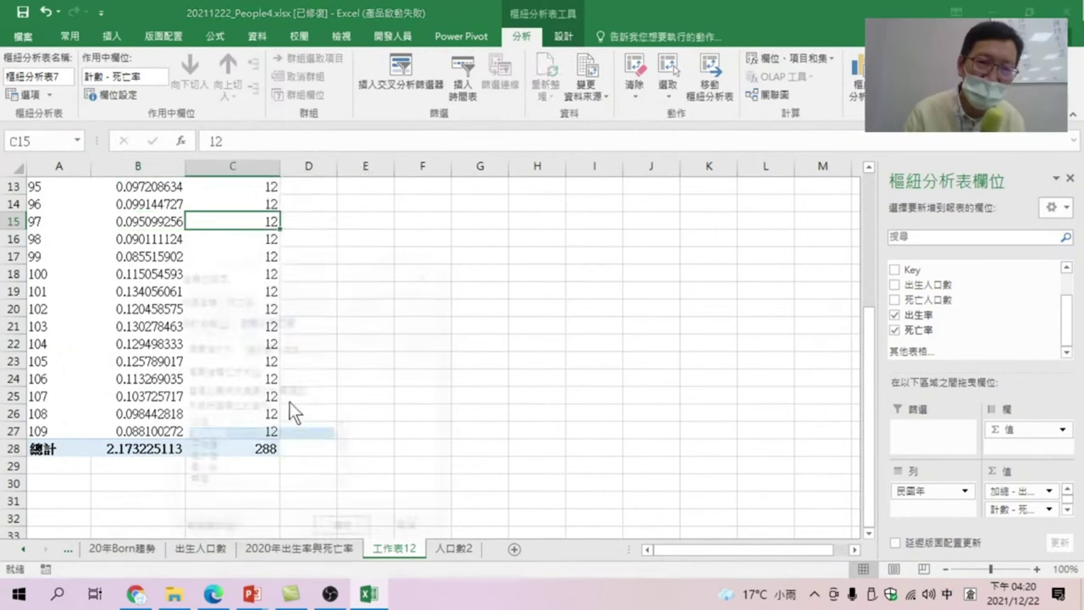
click(196, 421)
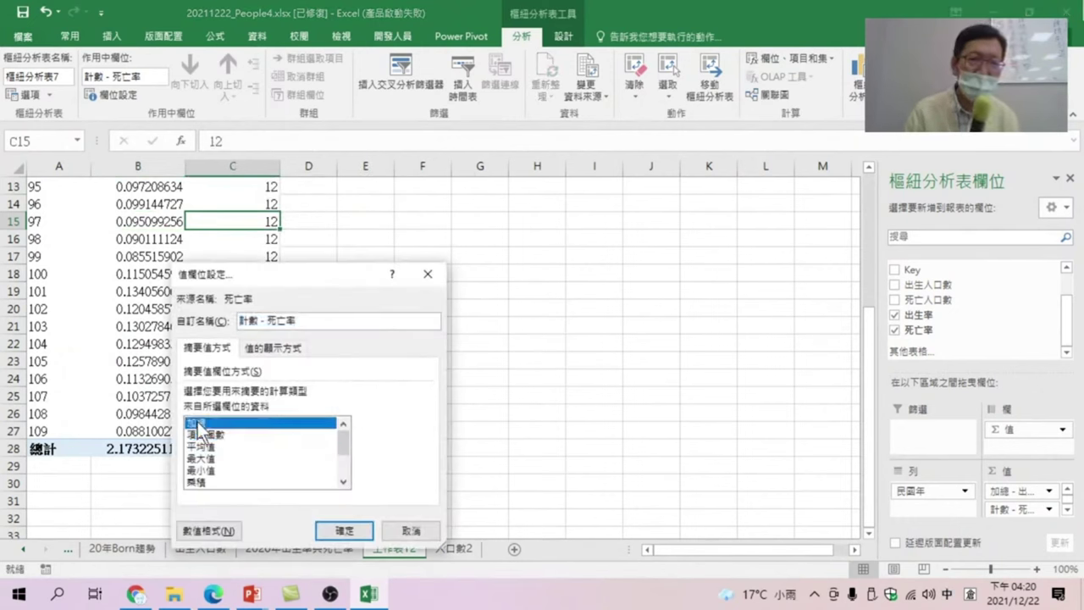
click(344, 530)
Format the rate values in B4:C26 as percentages with one decimal place
click(227, 343)
scroll(143, 301, up, 1)
scroll(144, 310, up, 3)
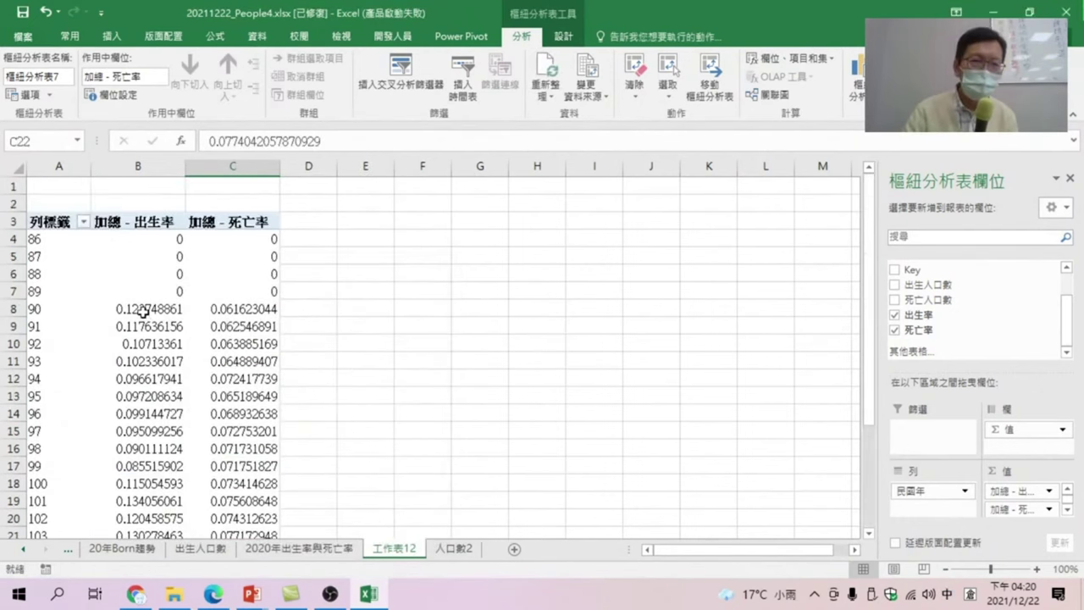
drag(127, 239, 227, 536)
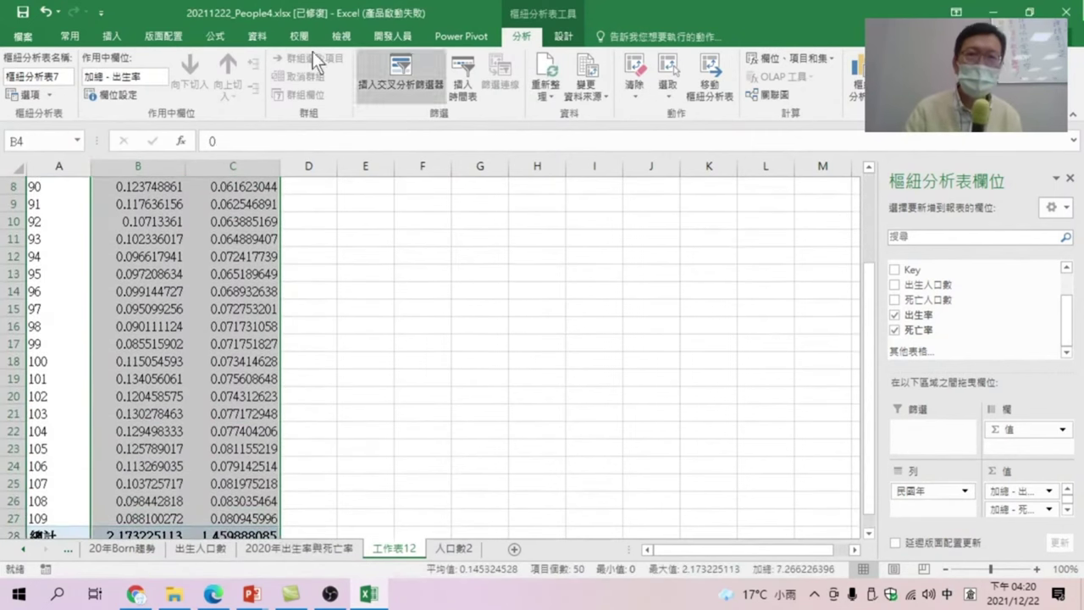
click(71, 35)
click(519, 90)
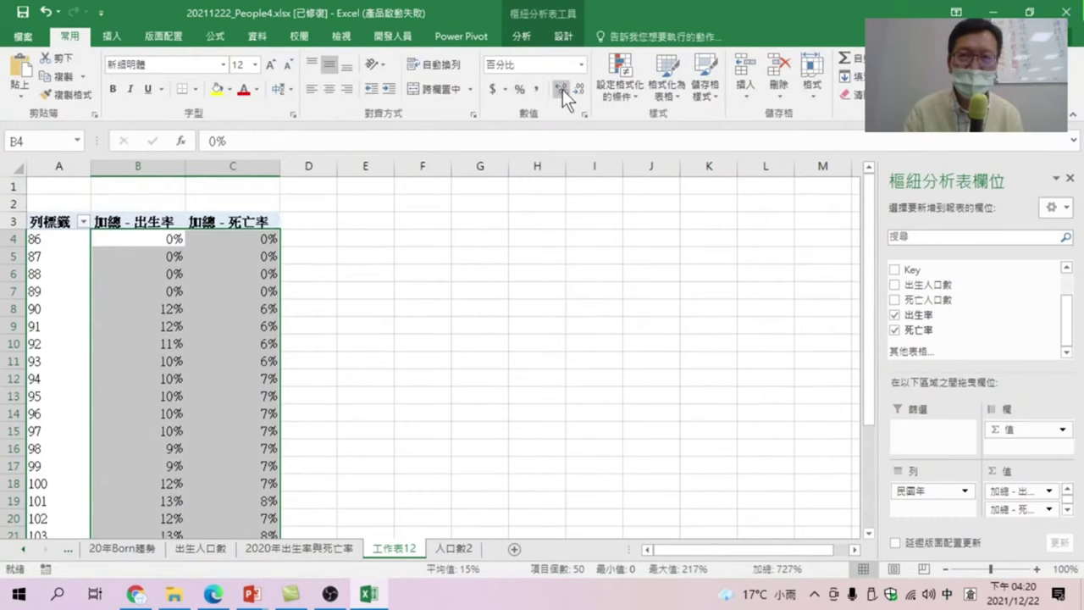
click(562, 88)
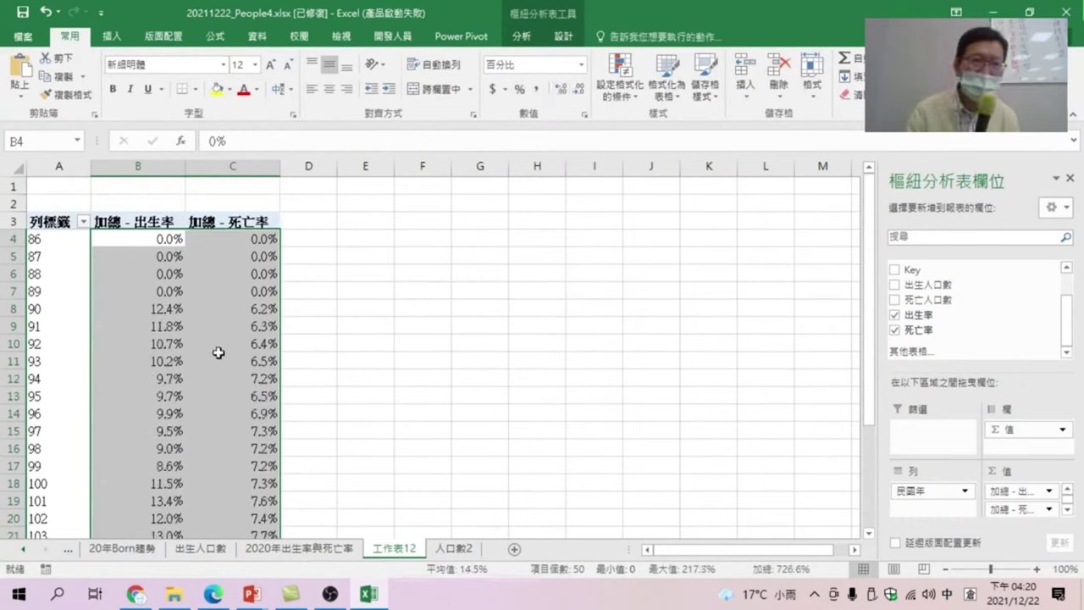
click(161, 307)
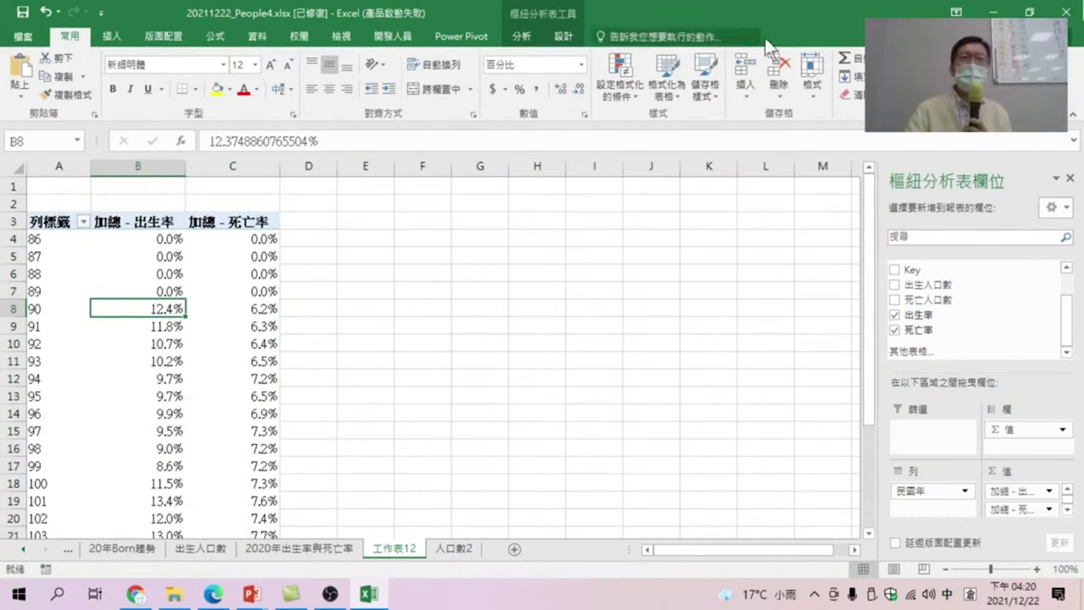
click(520, 36)
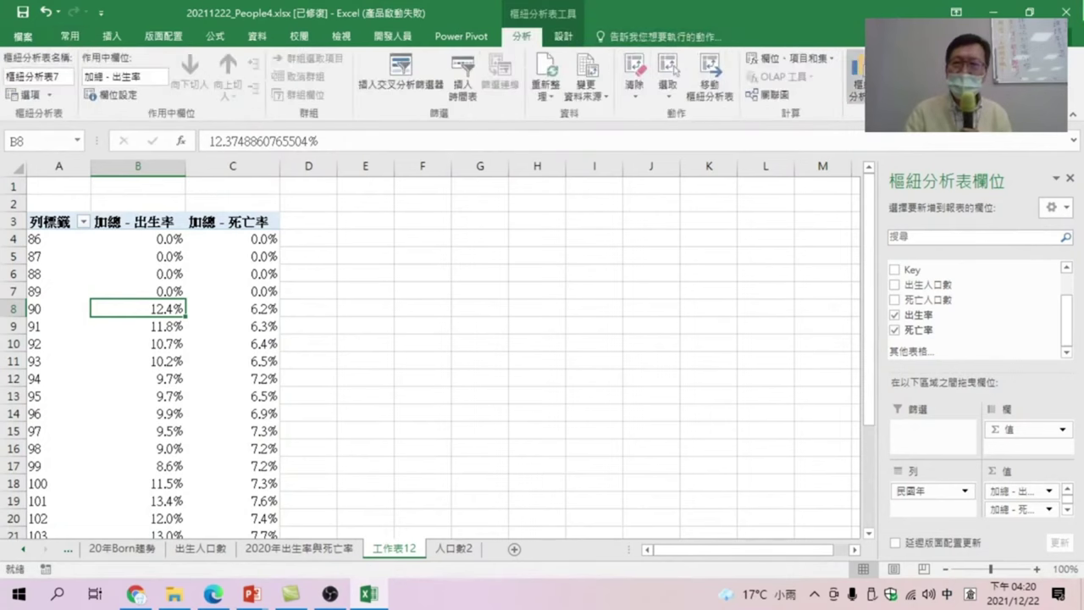
Insert a clustered column pivot chart of the yearly rates, enlarge it, and apply chart style 4
click(858, 76)
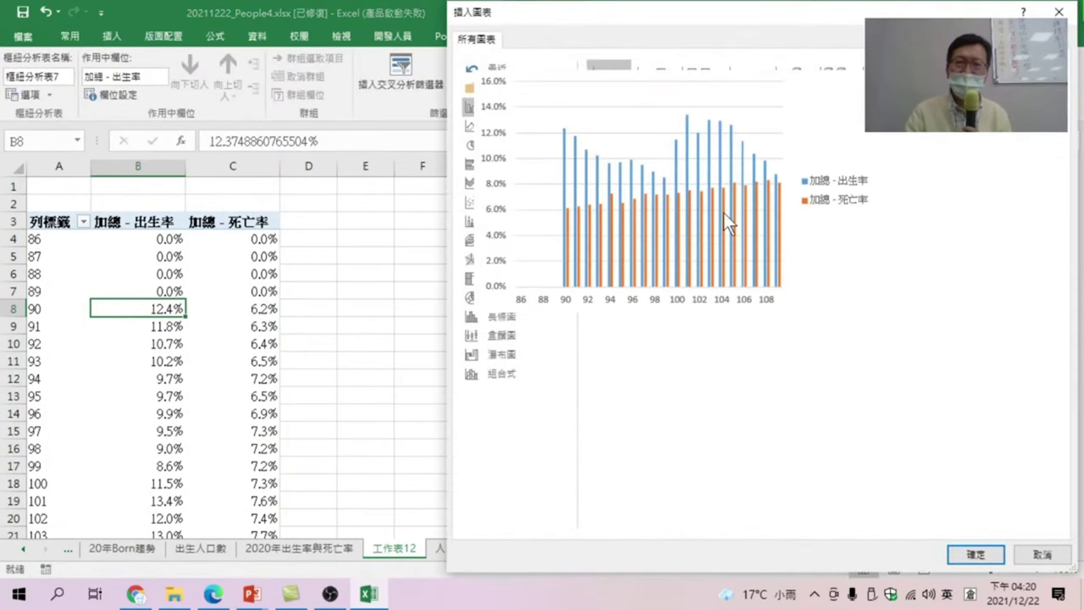
click(974, 554)
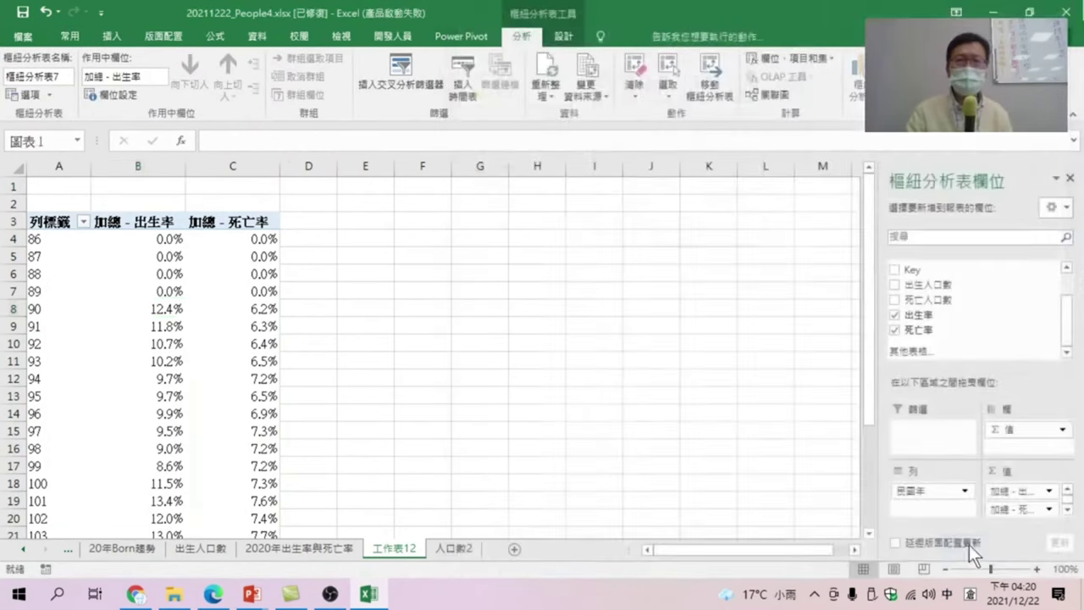
drag(422, 271, 460, 233)
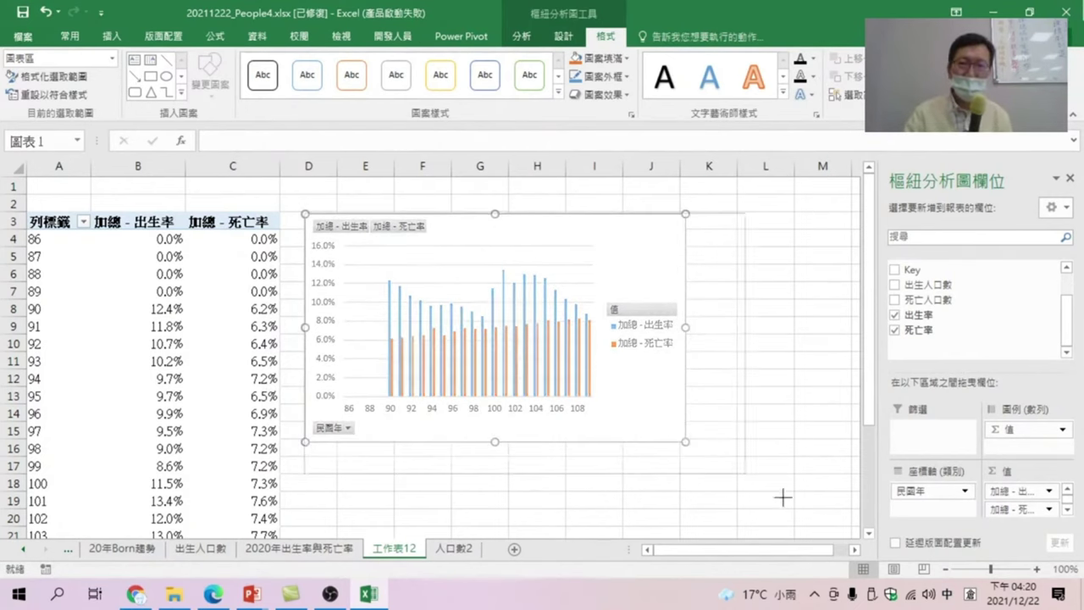
drag(684, 441, 808, 515)
click(565, 38)
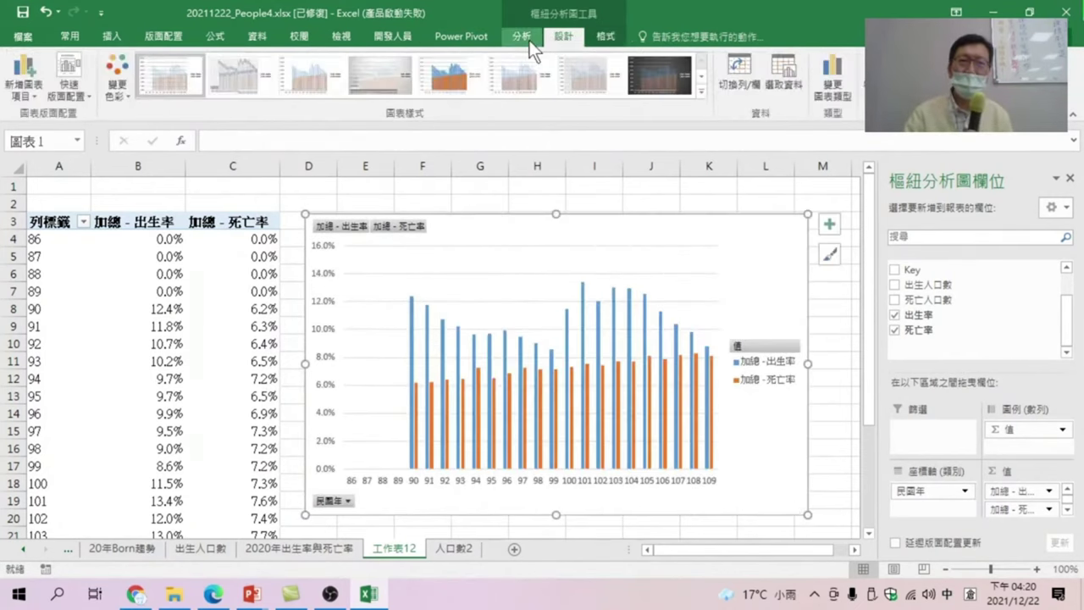
click(372, 77)
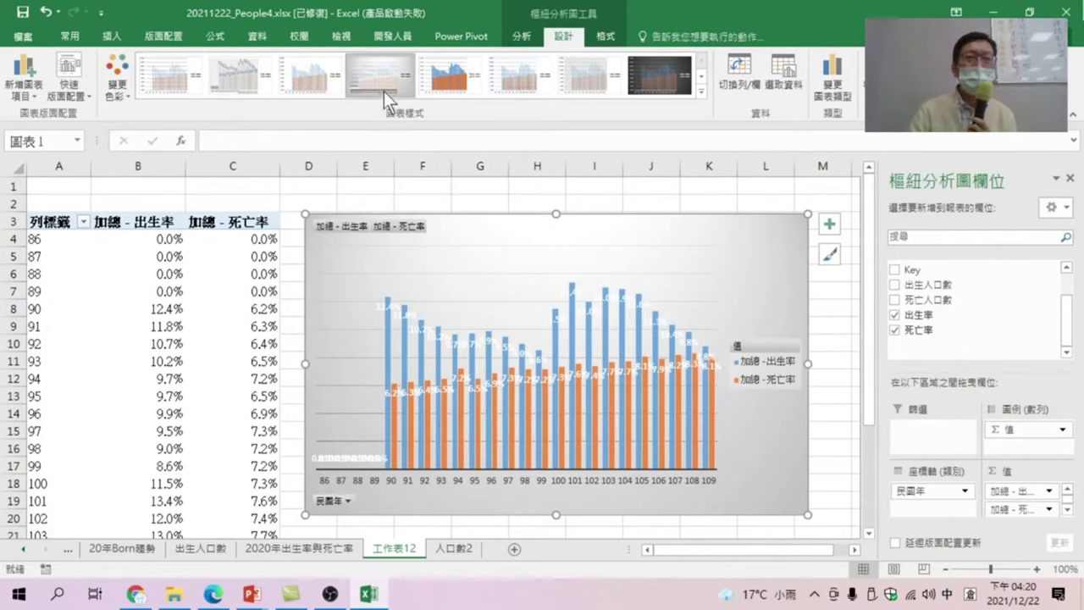
Remove the column chart's data labels and bring up the 20211215_Excel樞紐分析資料視覺化.pptx deck in PowerPoint
click(830, 223)
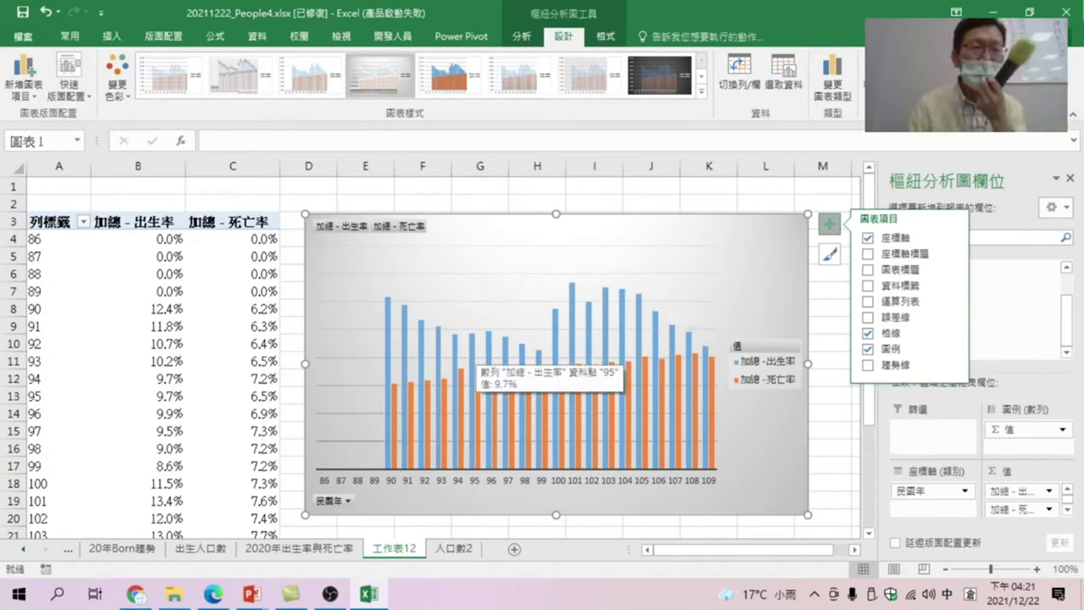
mouse_move(707, 373)
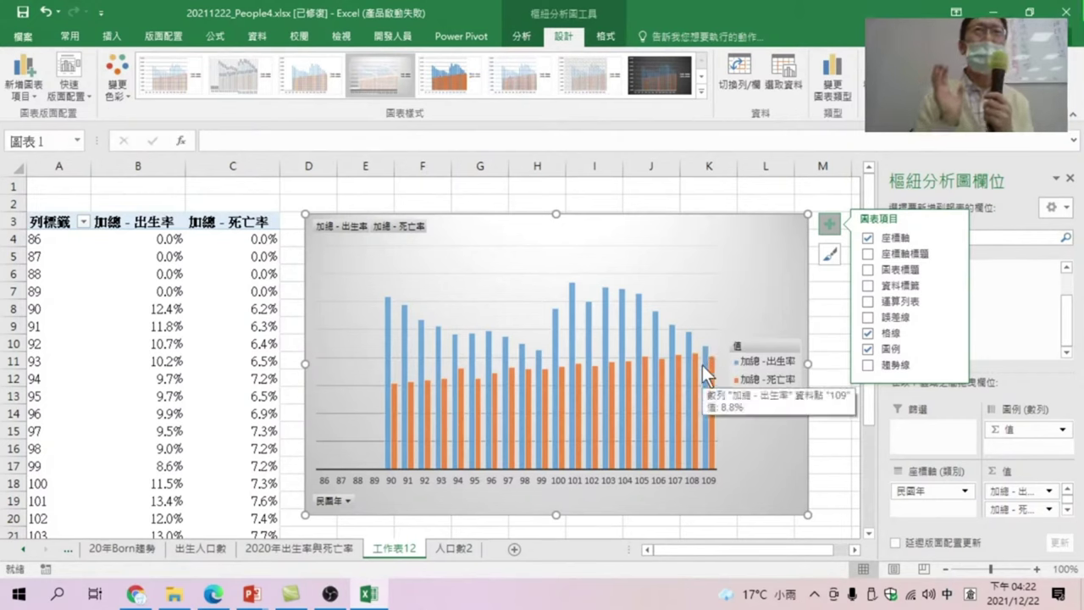
mouse_move(705, 398)
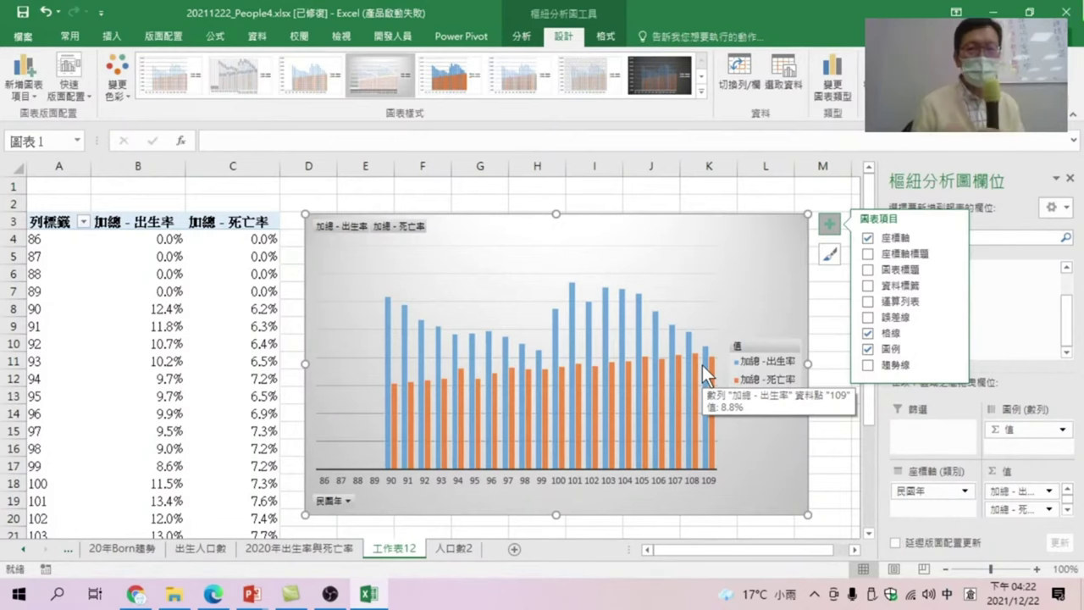
click(256, 597)
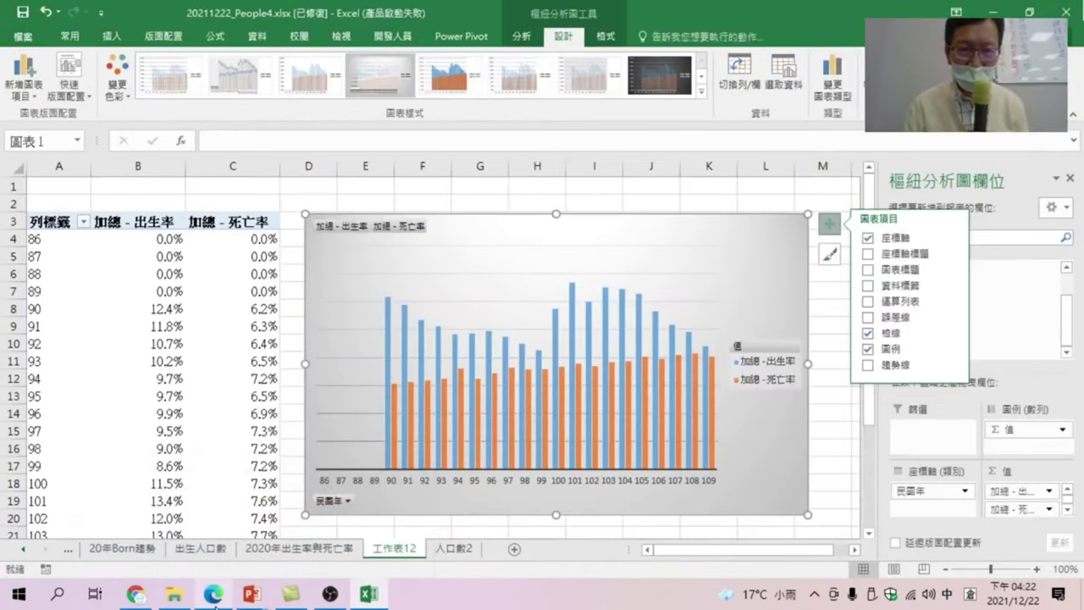
click(338, 550)
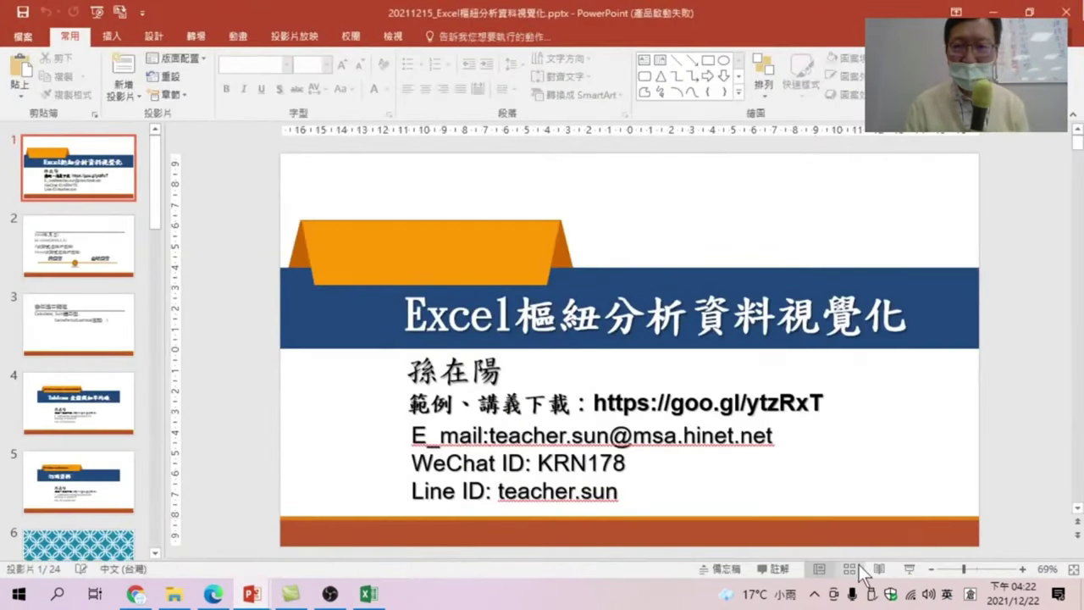
Start the full-screen slide show from the title slide
click(908, 568)
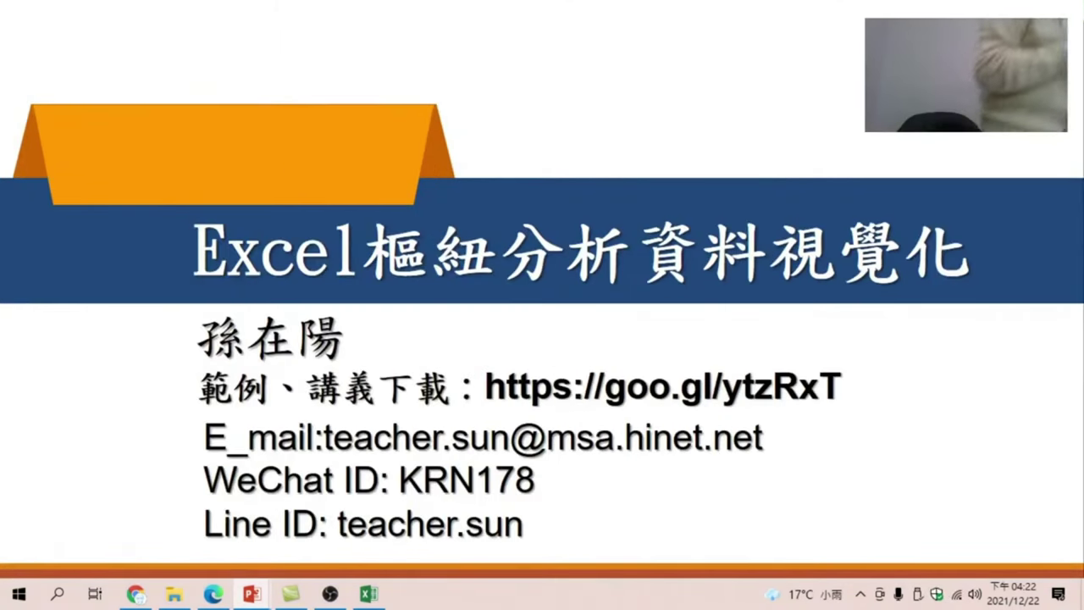